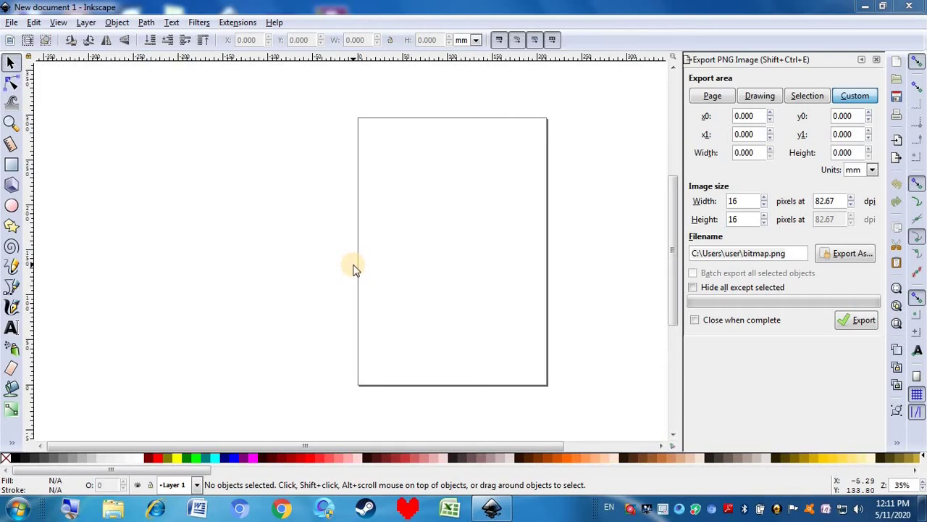
- Turn off the page border in the document properties and close the dialog
left_click(647, 7)
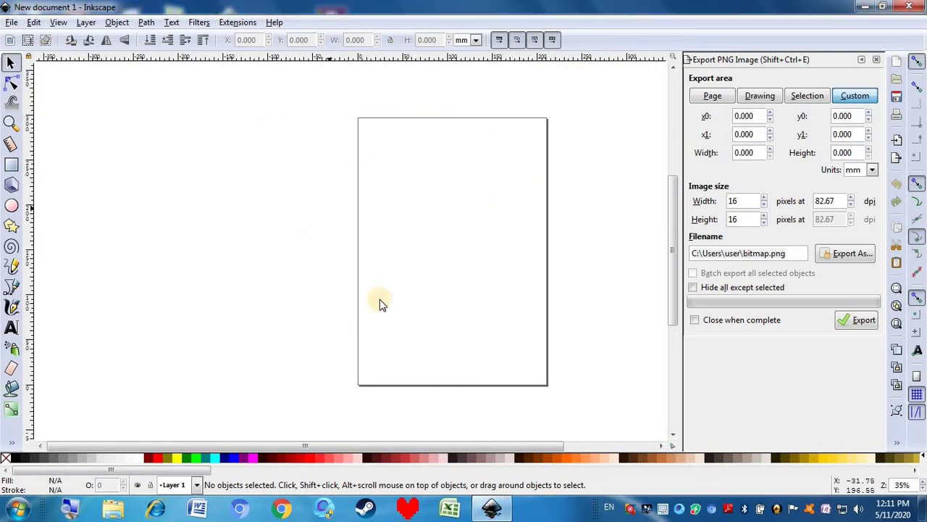
left_click(16, 23)
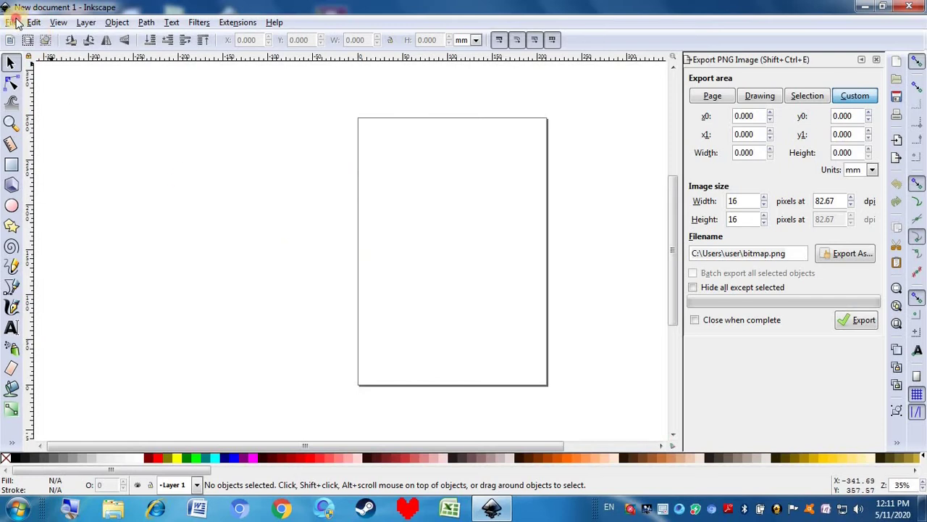
mouse_move(34, 24)
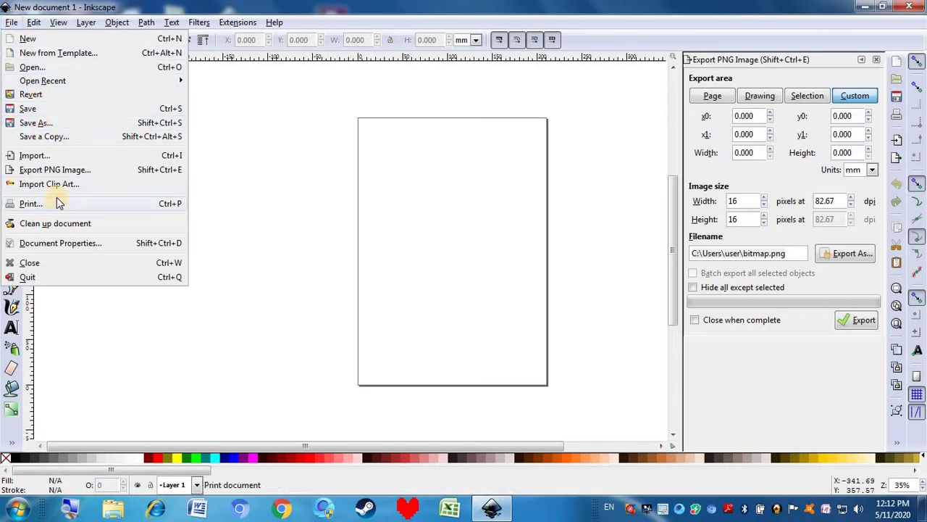
left_click(73, 244)
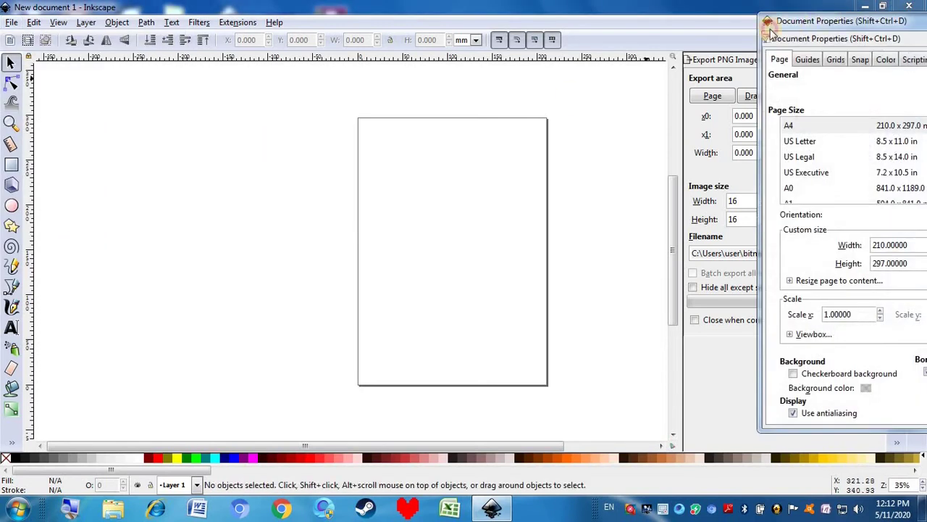
left_click_drag(831, 20, 368, 7)
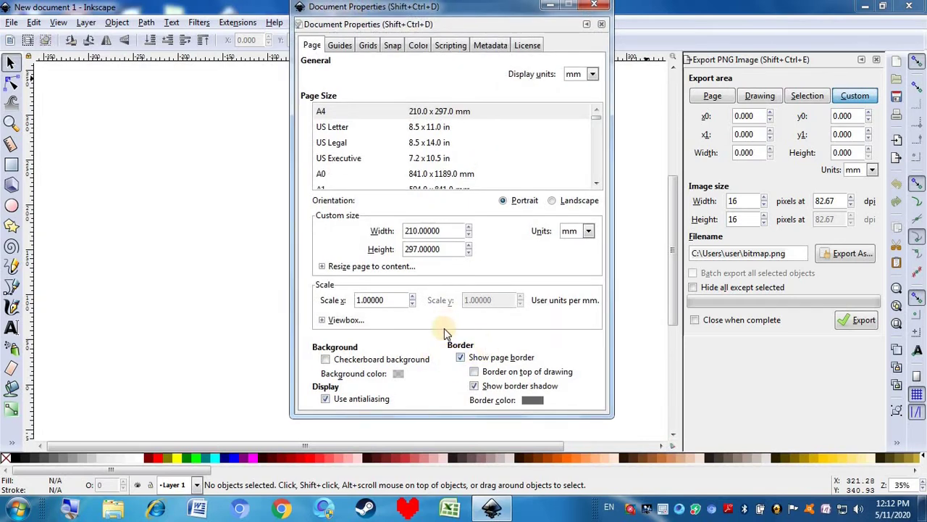
left_click(459, 358)
left_click(459, 358)
left_click(460, 357)
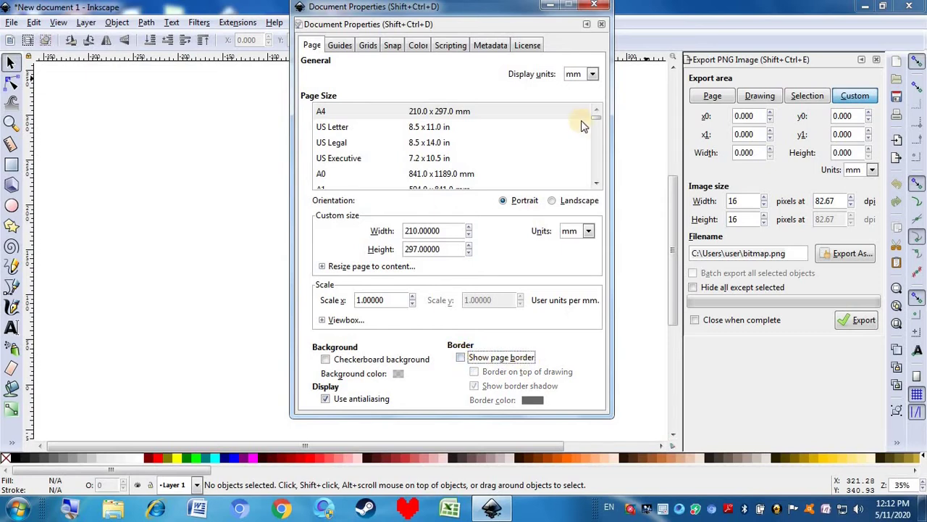
left_click(602, 5)
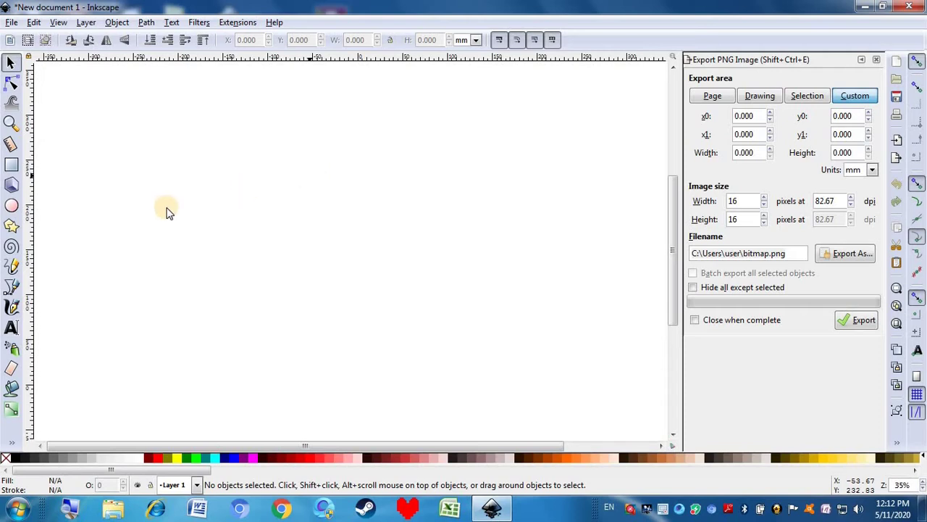
- Draw a yellow rectangle about 461 mm wide and 231 mm high across the middle of the canvas
left_click(11, 163)
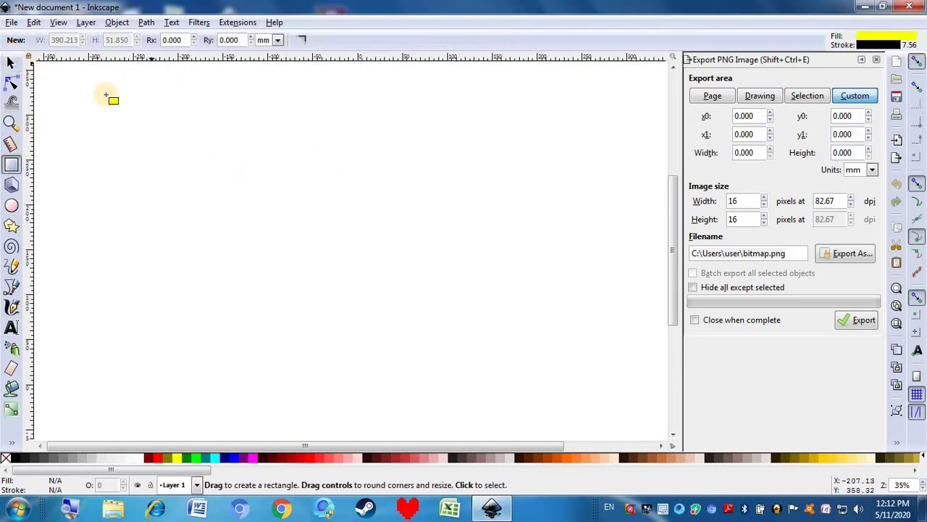
left_click_drag(204, 152, 617, 357)
left_click(10, 63)
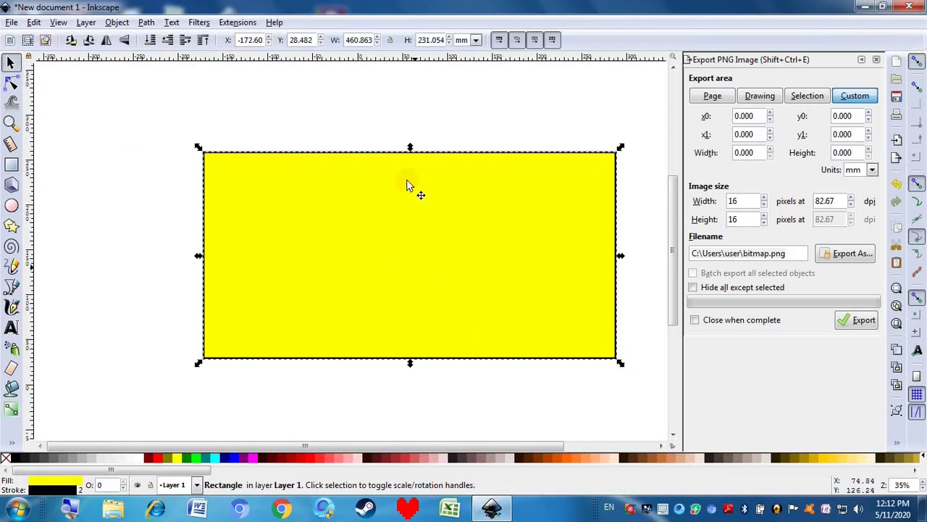
- Resize the rectangle to about 393 × 222 mm and set the PNG export width to 1280 pixels for the Drawing area
left_click_drag(411, 145, 397, 138)
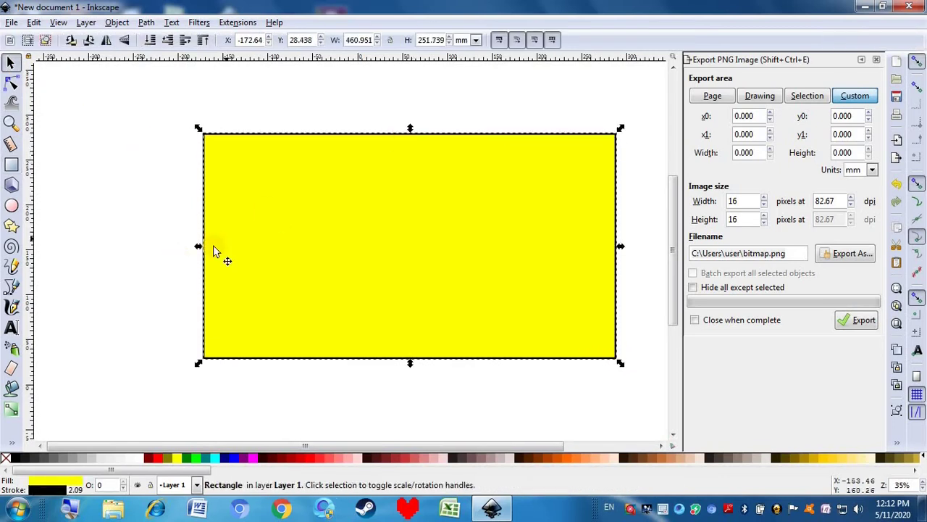
left_click_drag(622, 246, 584, 257)
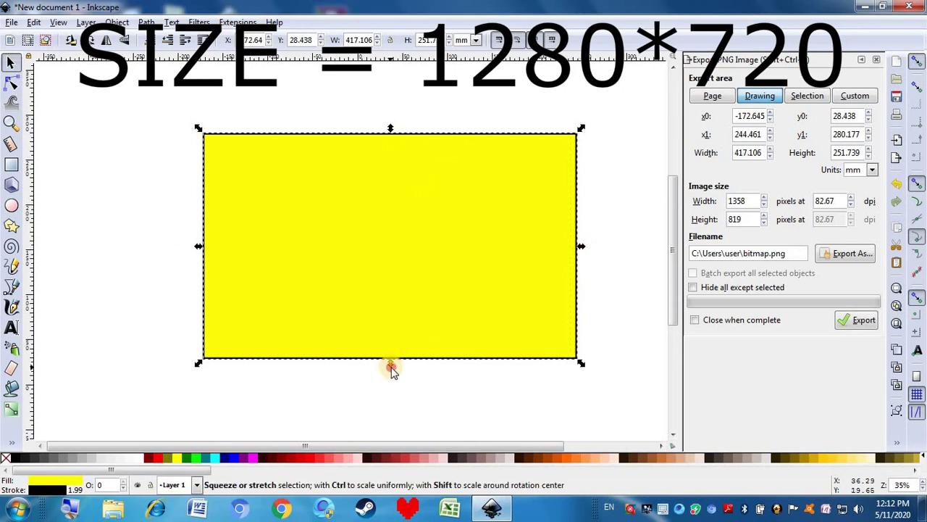
left_click_drag(390, 368, 397, 325)
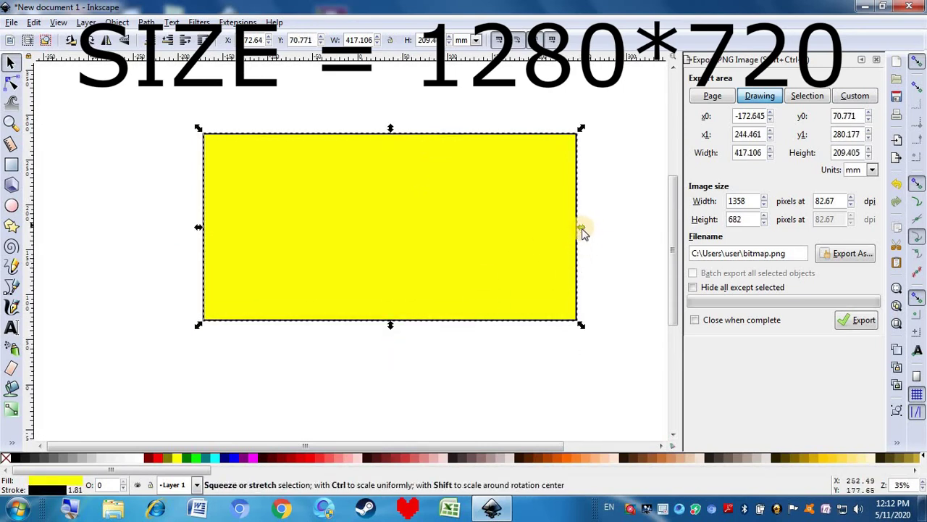
left_click_drag(581, 229, 561, 240)
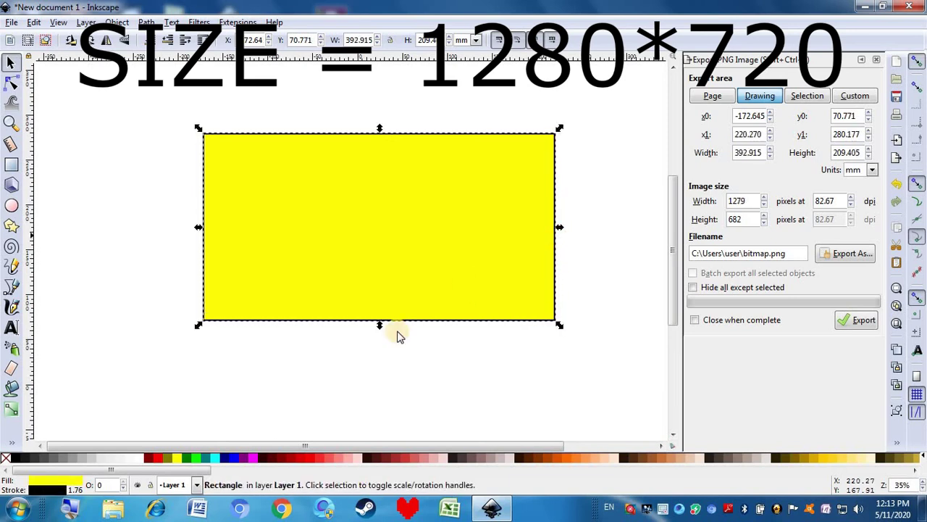
mouse_move(379, 333)
left_mouse_down()
mouse_move(383, 358)
mouse_move(380, 336)
left_mouse_up()
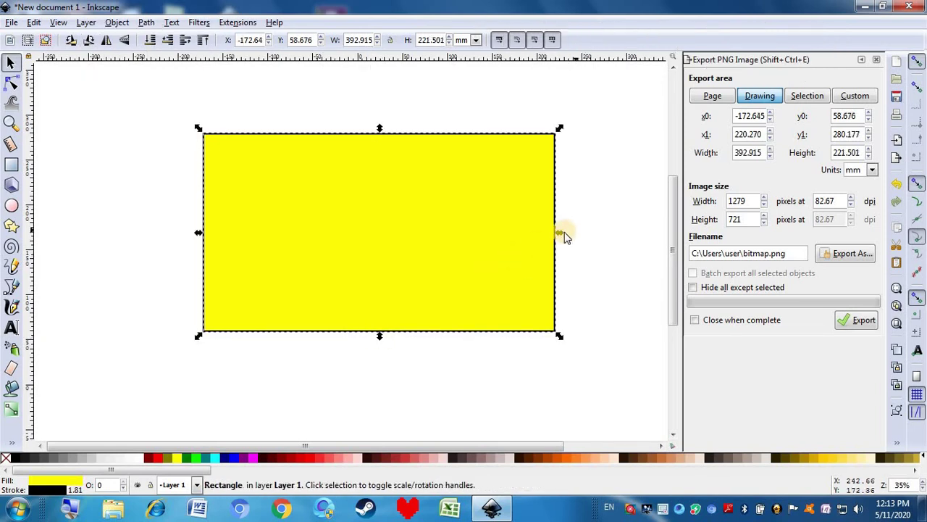
left_click_drag(560, 233, 564, 239)
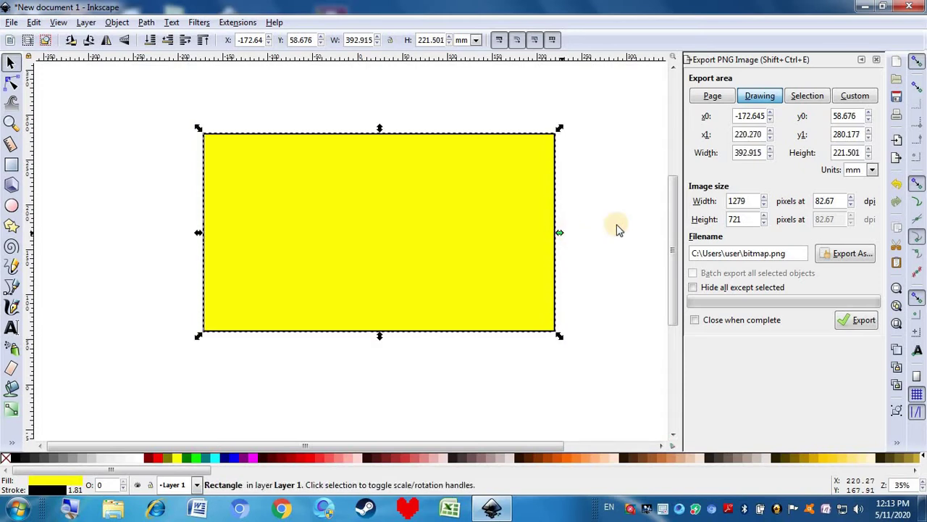
left_click(763, 198)
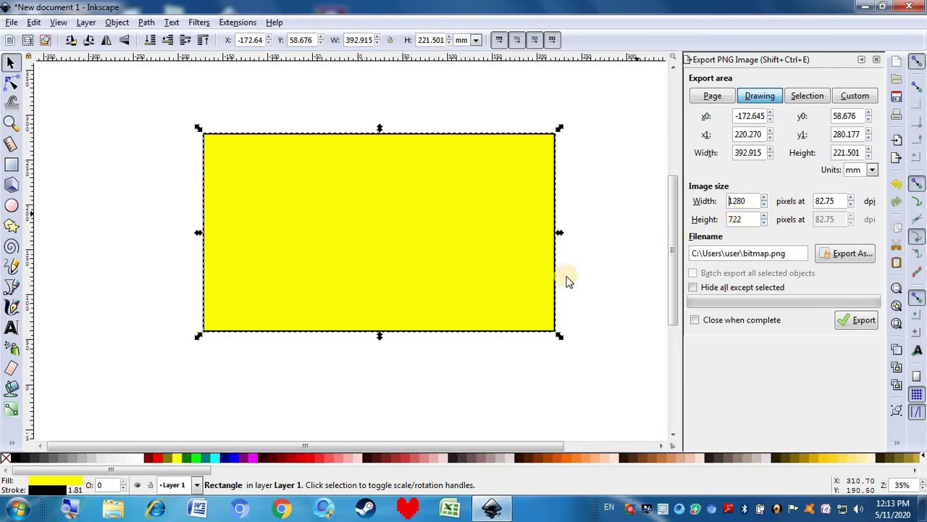
left_click(88, 107)
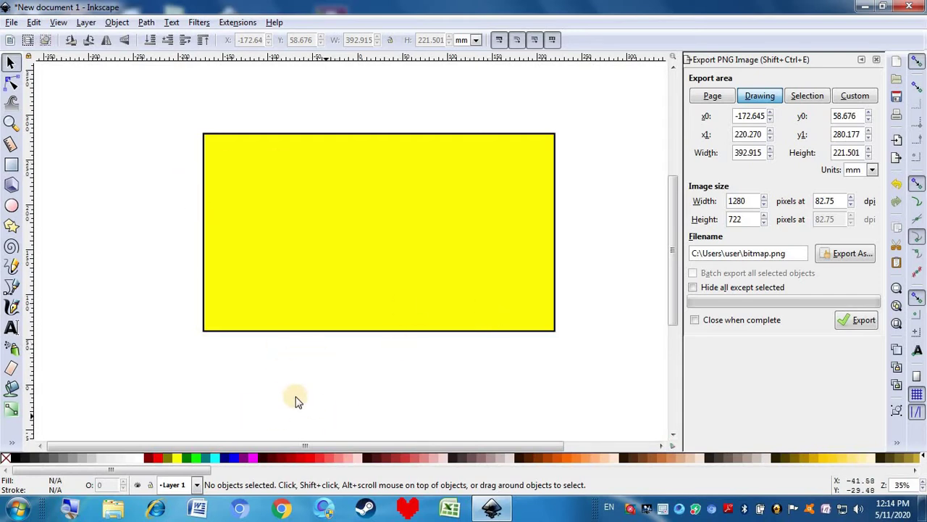
- Switch to Chrome and search Google Images for "inkscape logo"
left_click(282, 509)
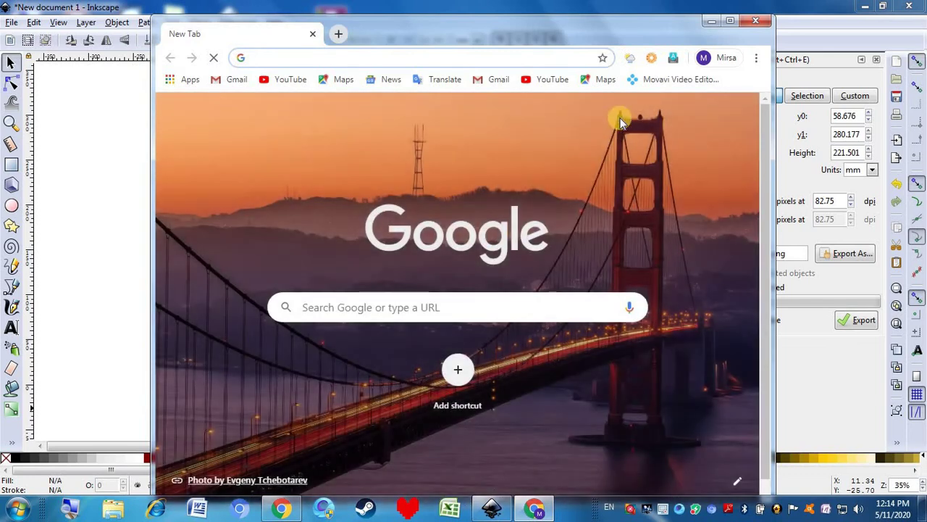
left_click(728, 18)
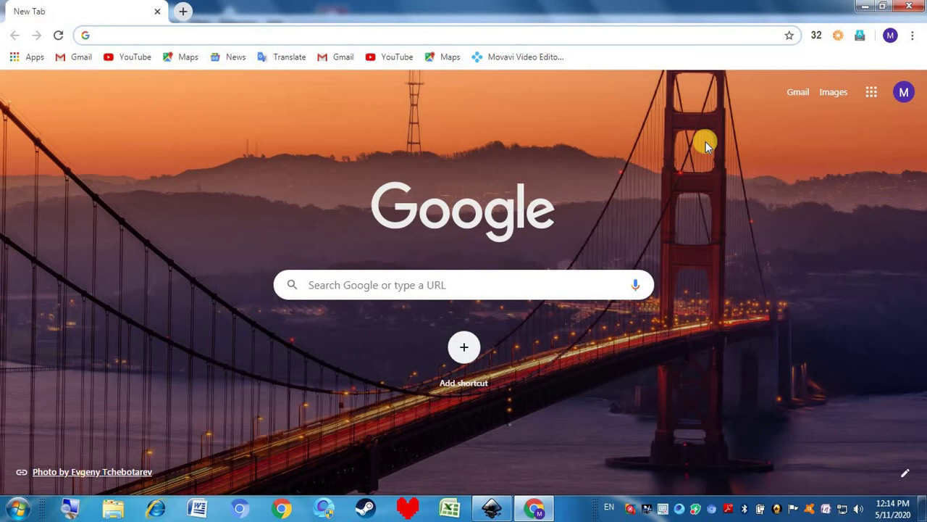
left_click(829, 97)
left_click(839, 95)
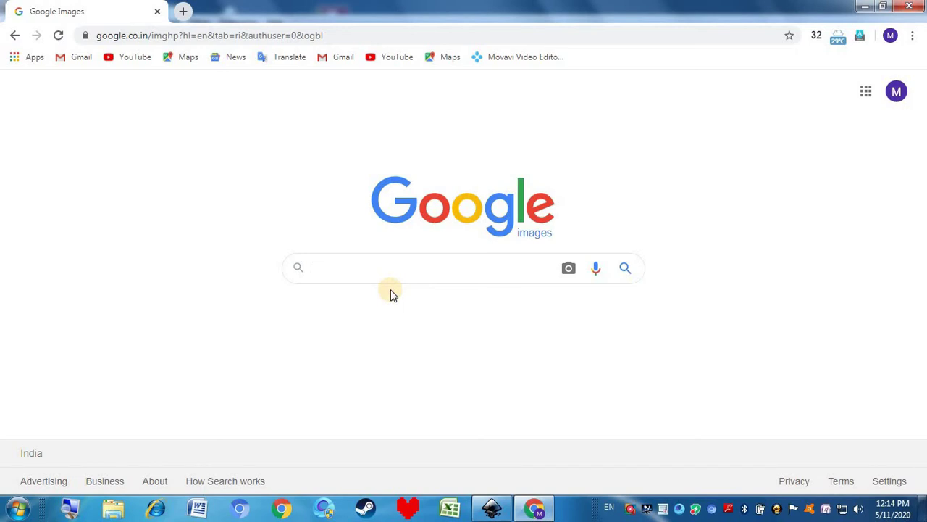
type("ink")
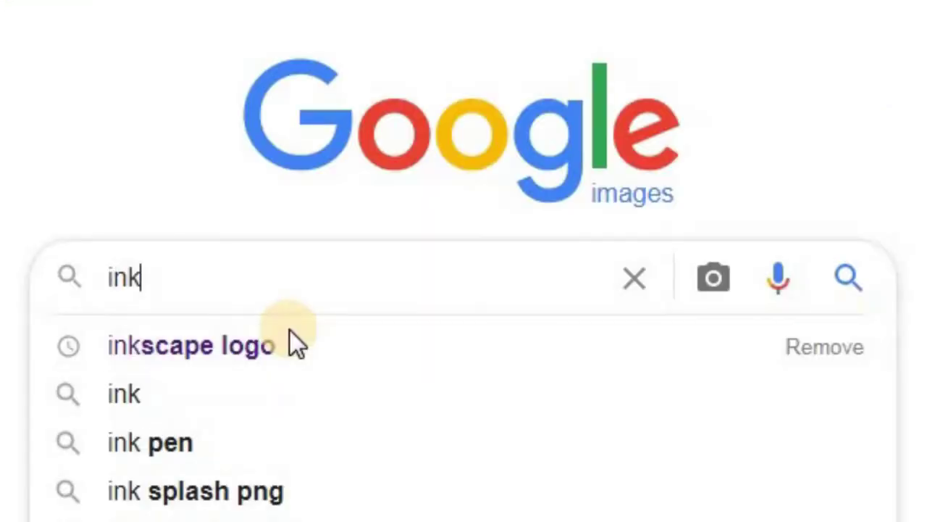
type("scape lo")
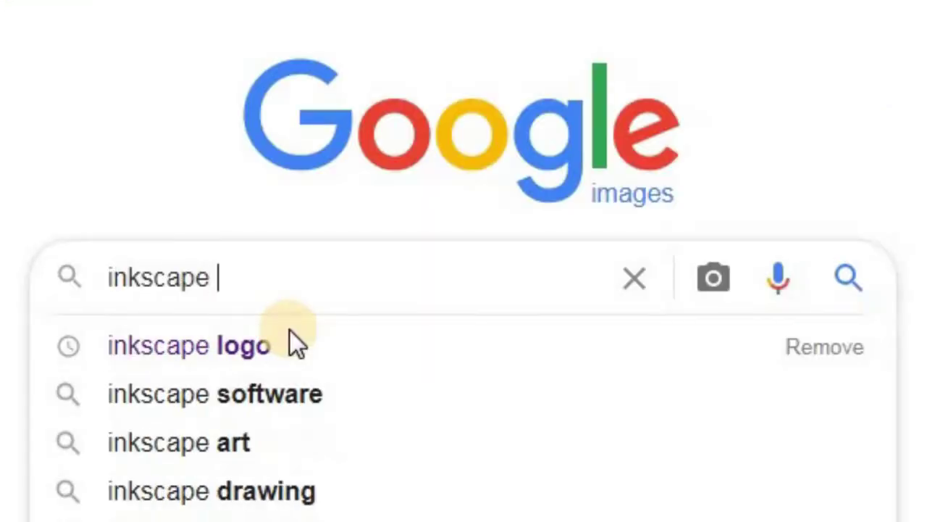
type("go")
key("Return")
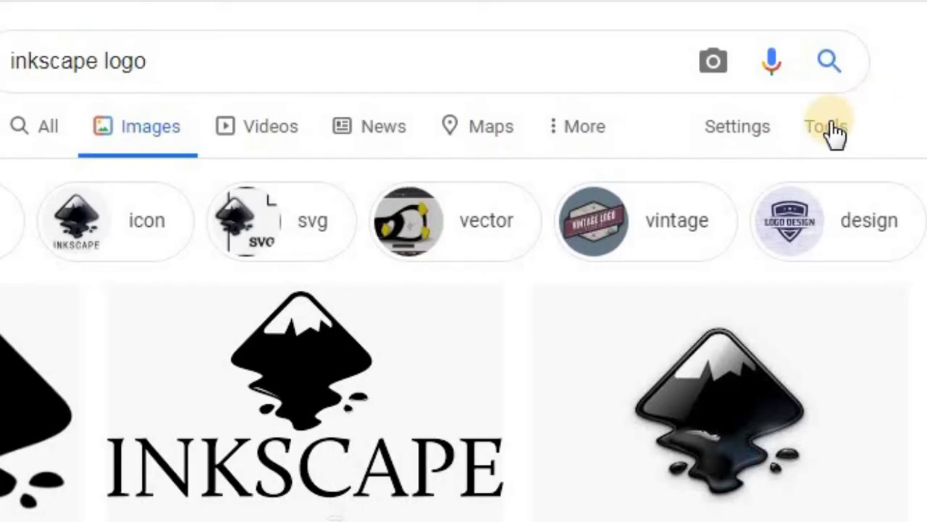
- Filter the image results by usage rights to those labeled for reuse with modification
left_click(514, 132)
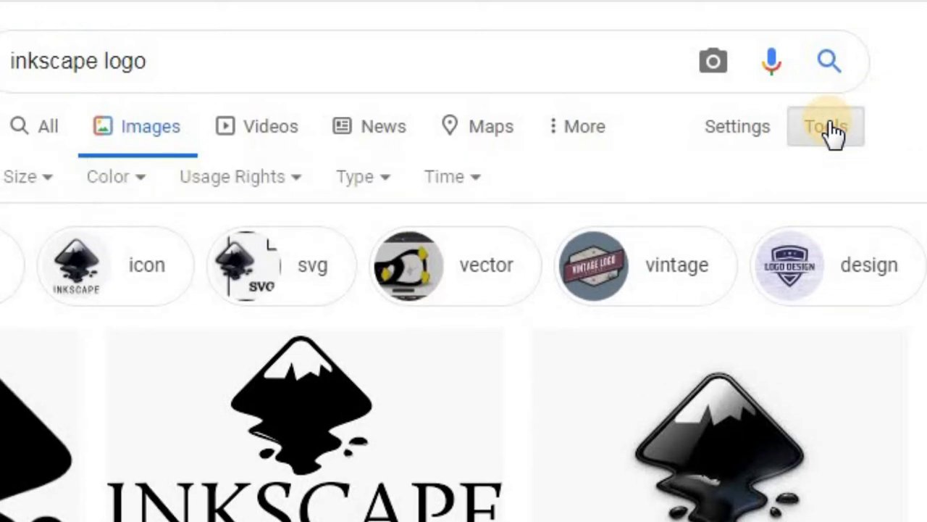
left_click(281, 181)
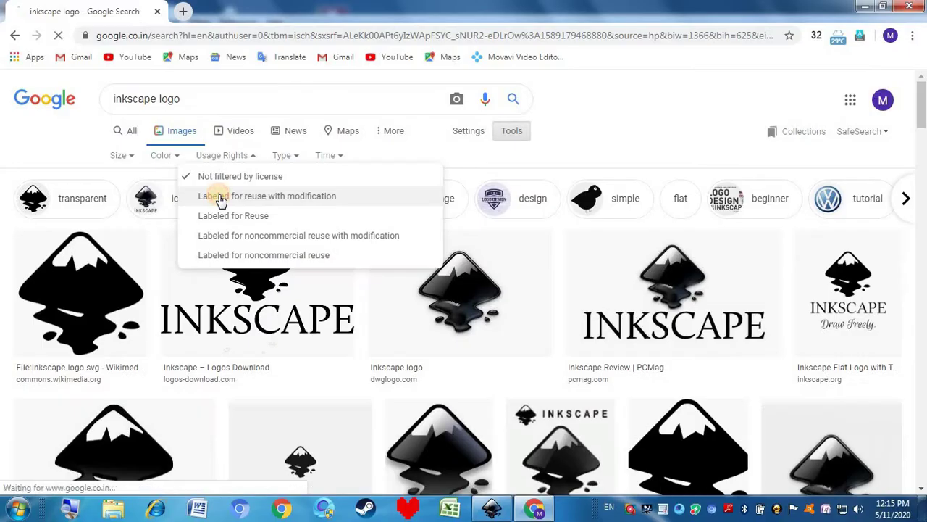
left_click(231, 262)
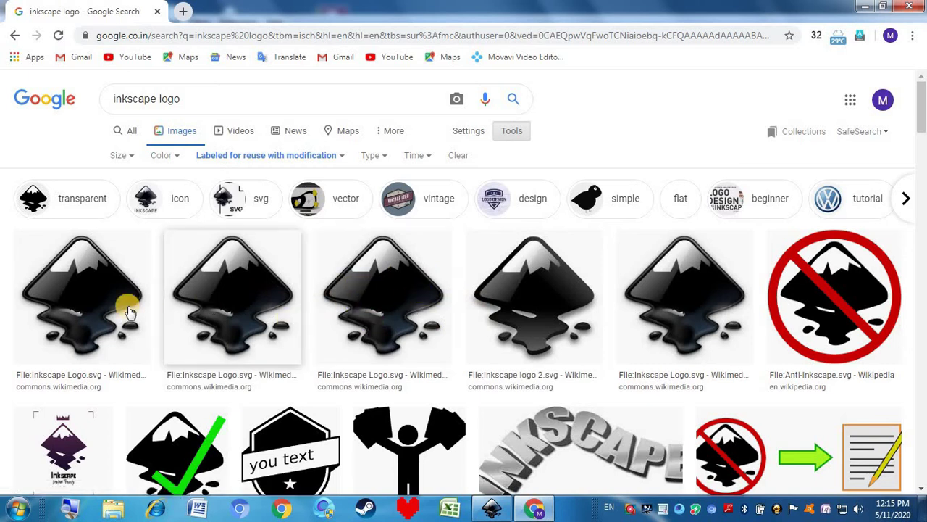
- View the first Inkscape logo result in the larger preview with its image options, and close the browser
right_click(86, 300)
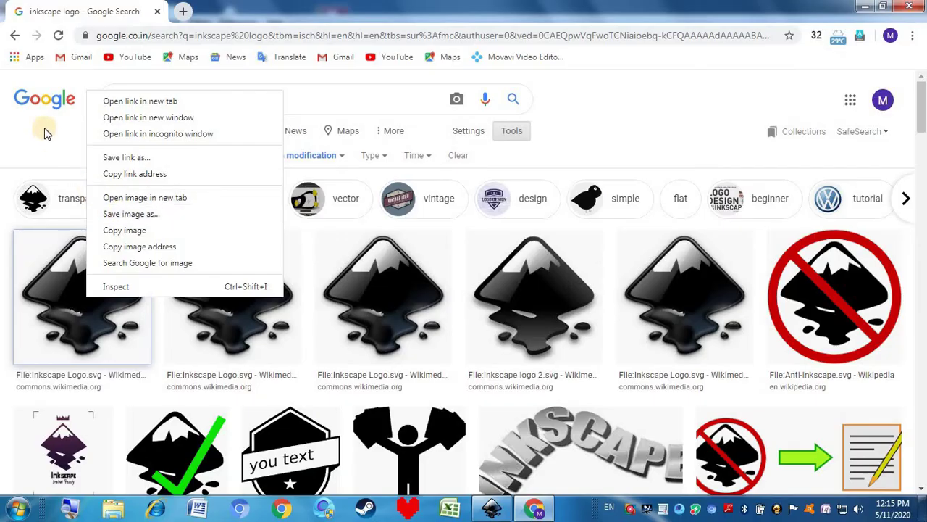
left_click(44, 129)
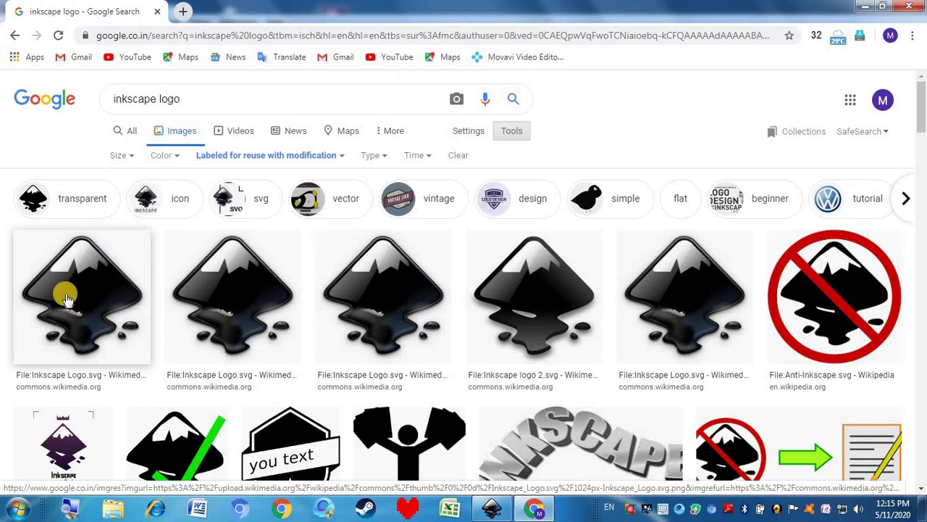
left_click(103, 270)
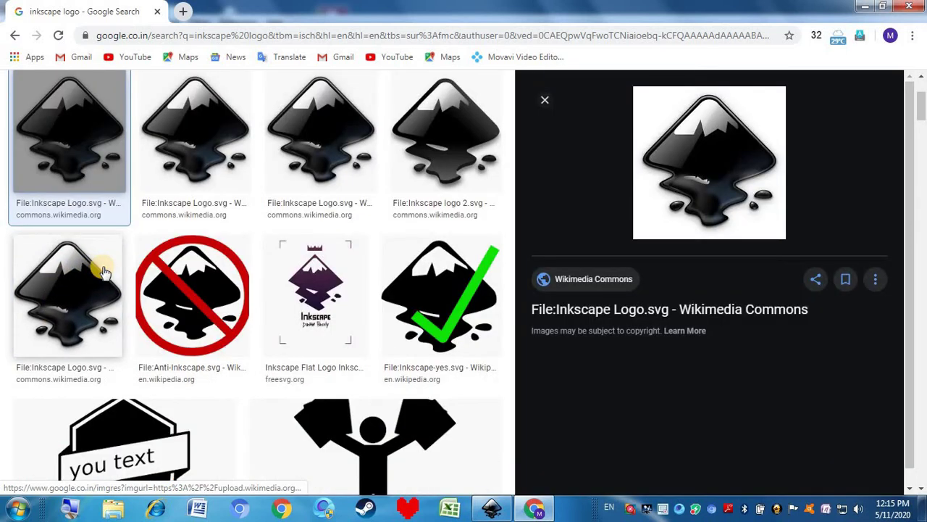
right_click(753, 186)
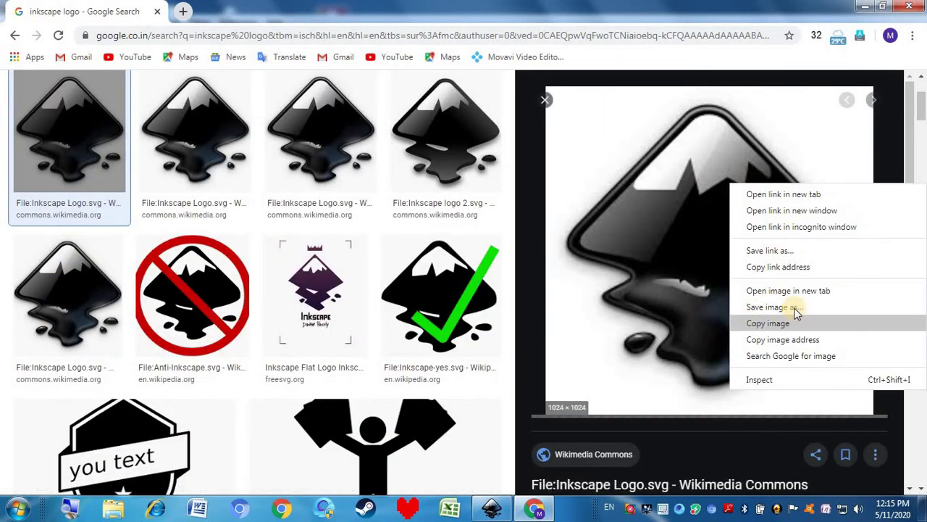
left_click(653, 184)
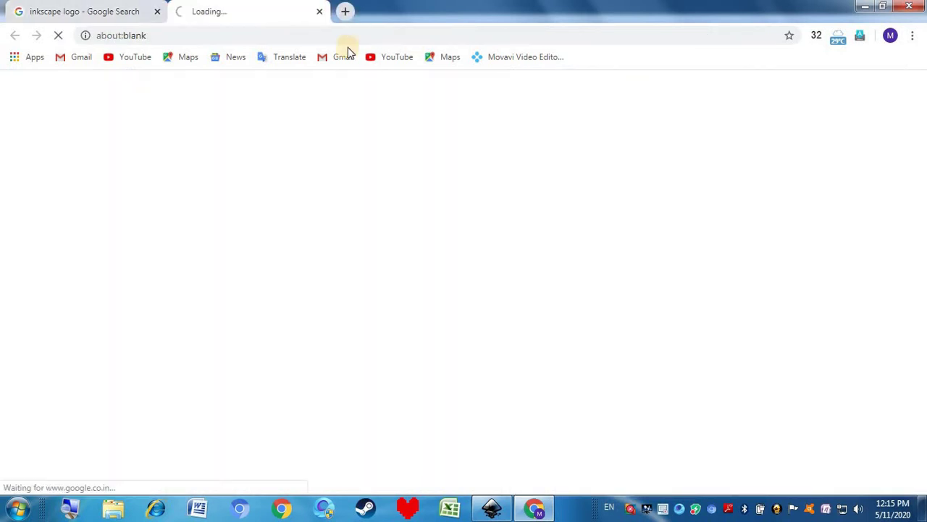
left_click(320, 13)
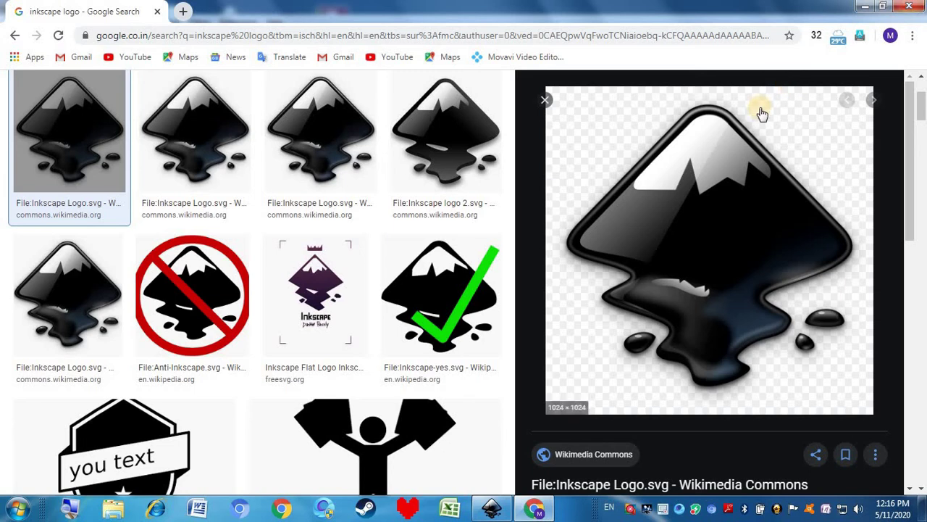
left_click(910, 6)
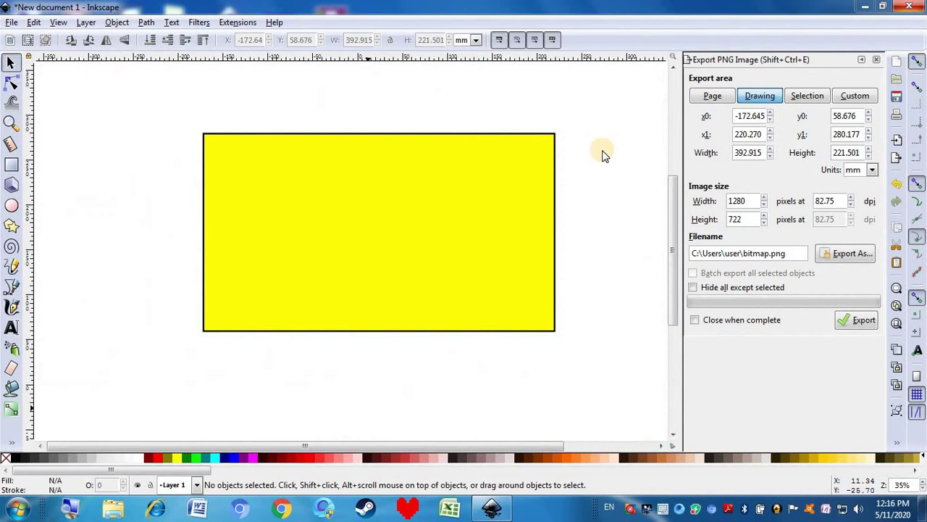
- Import the "inks logo" PNG from the Milan's useful ideas folder as an embedded image, with DPI from file and automatic rendering
left_click(12, 22)
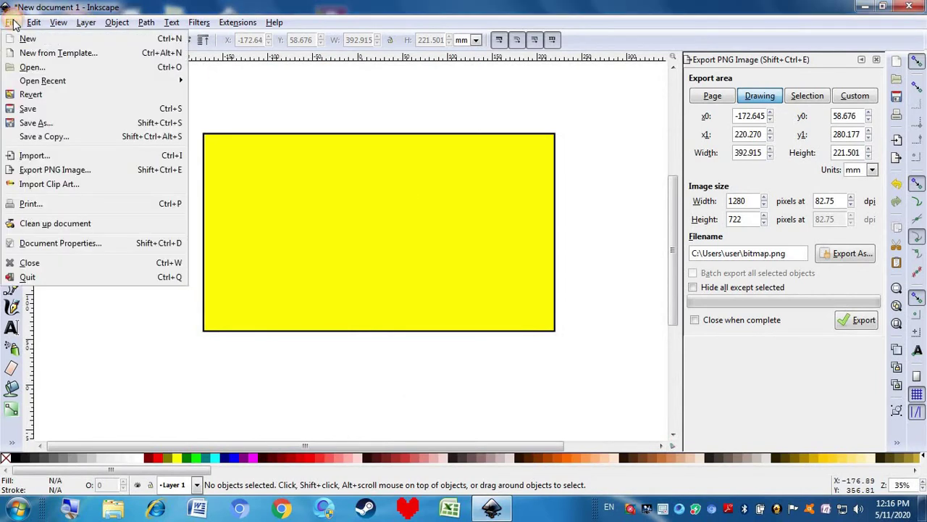
left_click(46, 153)
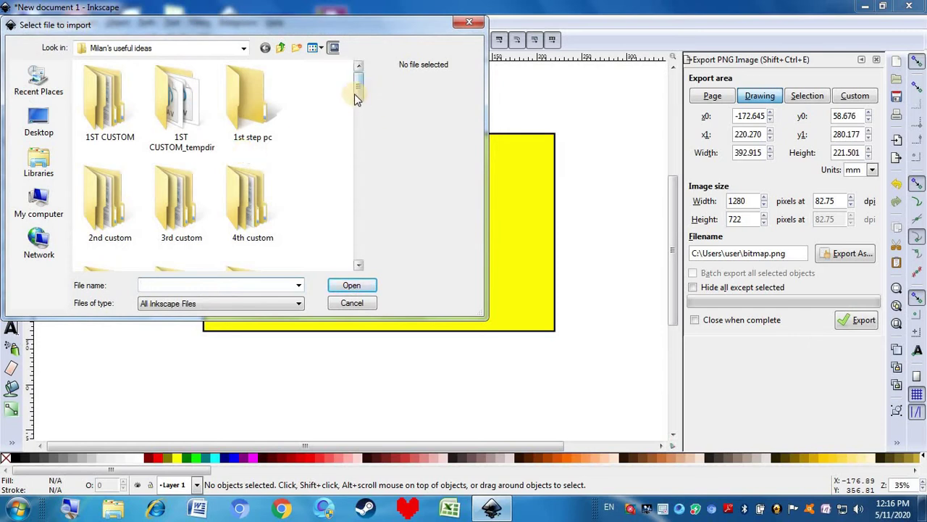
left_click(357, 265)
left_click(357, 266)
left_click(357, 266)
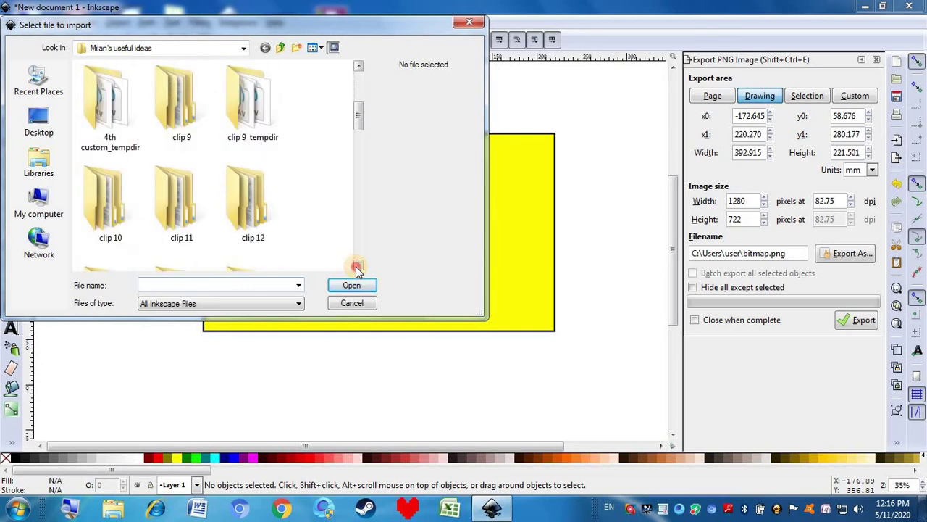
left_click(358, 265)
left_click(357, 266)
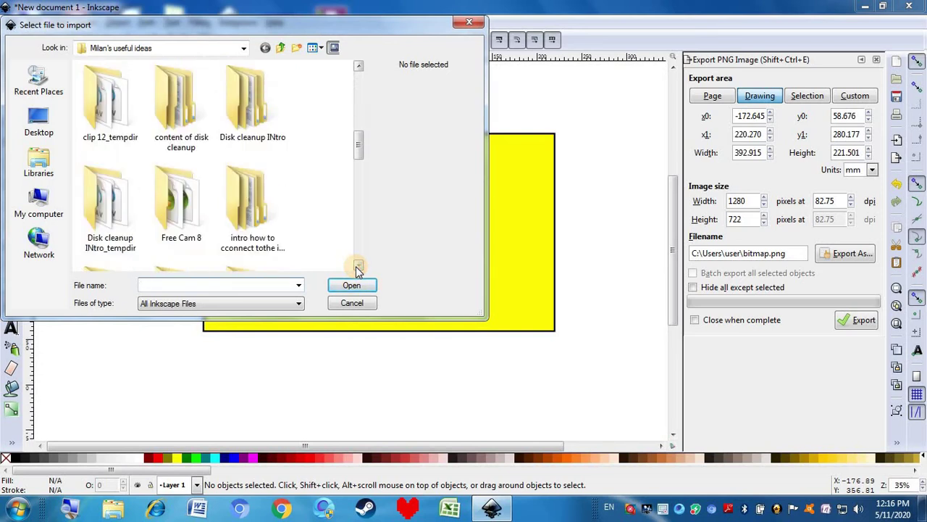
left_click(358, 265)
left_click(357, 266)
left_click(357, 266)
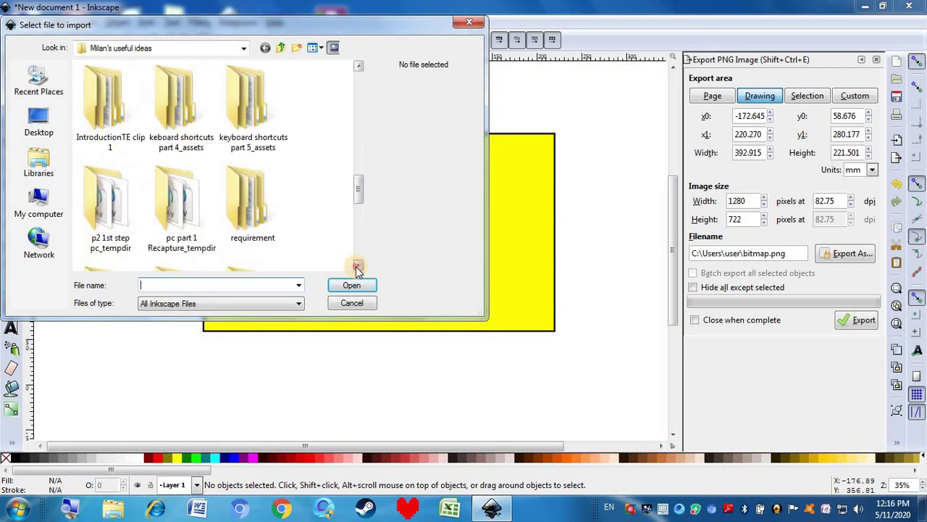
left_click(357, 266)
left_click(357, 266)
left_click(357, 265)
left_click(357, 266)
left_click(357, 266)
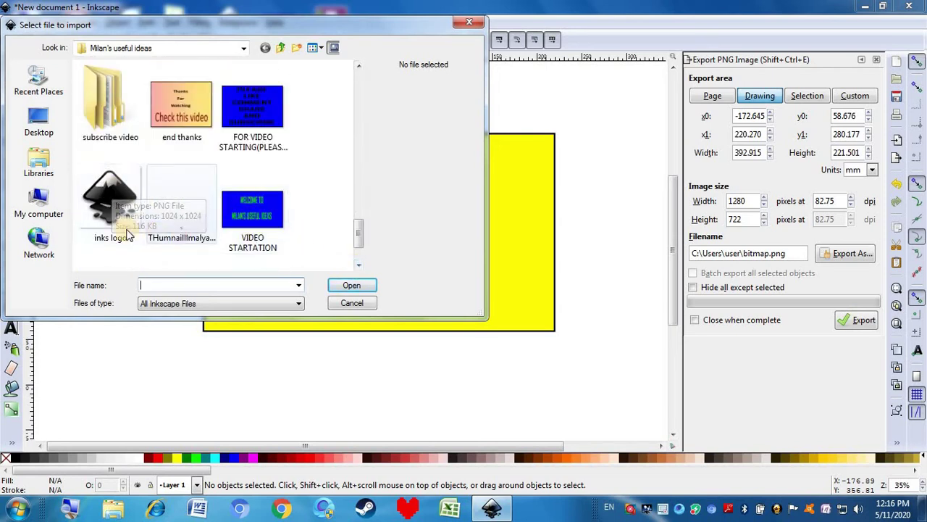
left_click(110, 197)
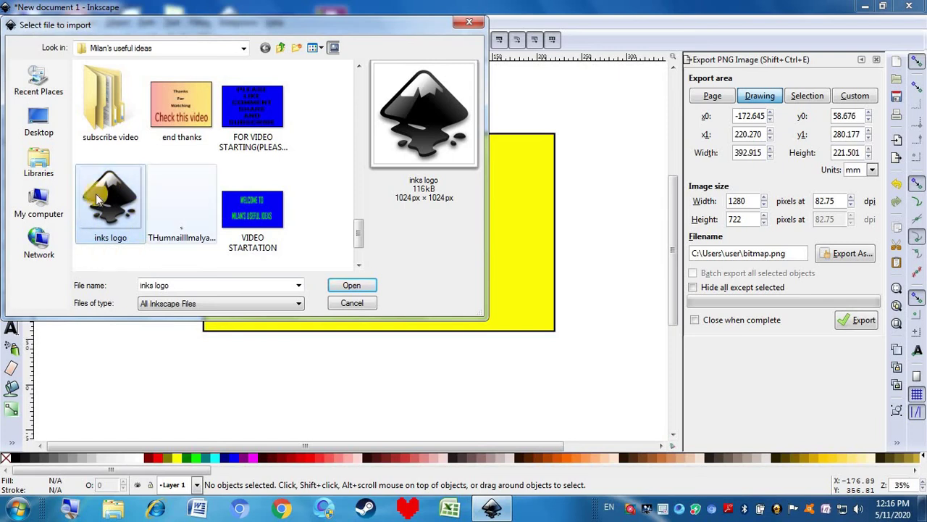
left_click(350, 284)
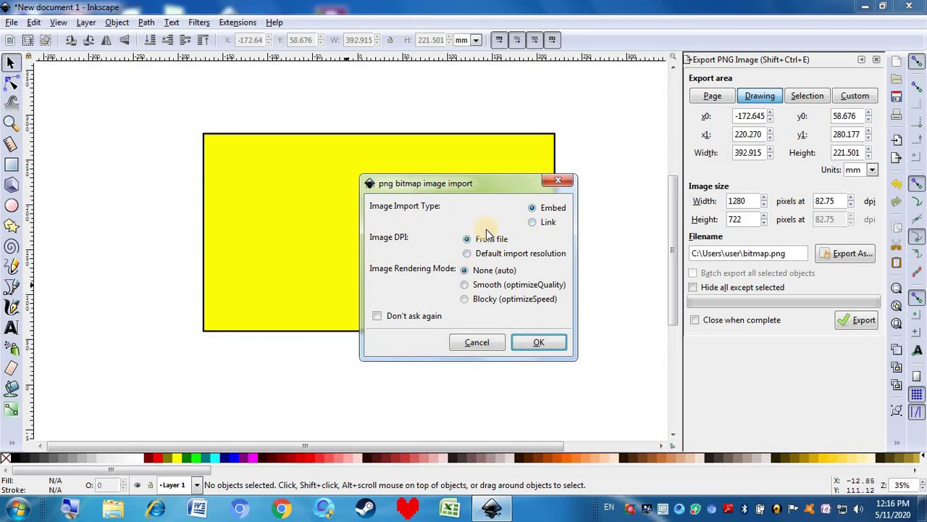
left_click(547, 343)
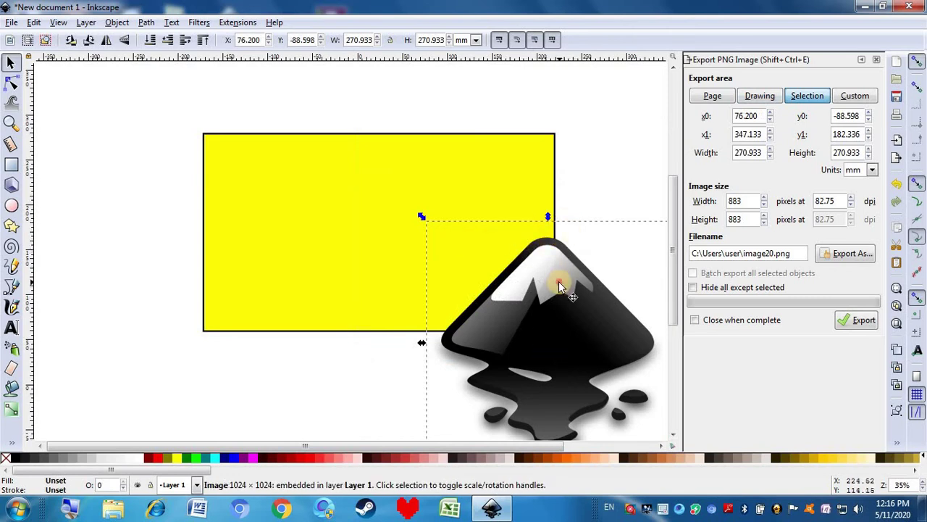
- Move the logo over the middle of the yellow rectangle, overlapping its lower edge, and scale it to about 273 × 273 mm
left_click_drag(559, 281, 334, 148)
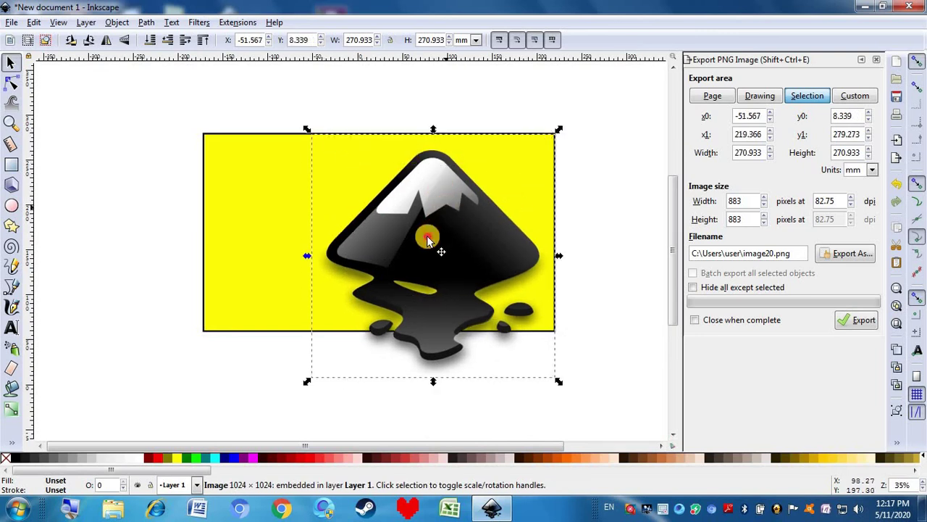
left_click_drag(428, 241, 386, 213)
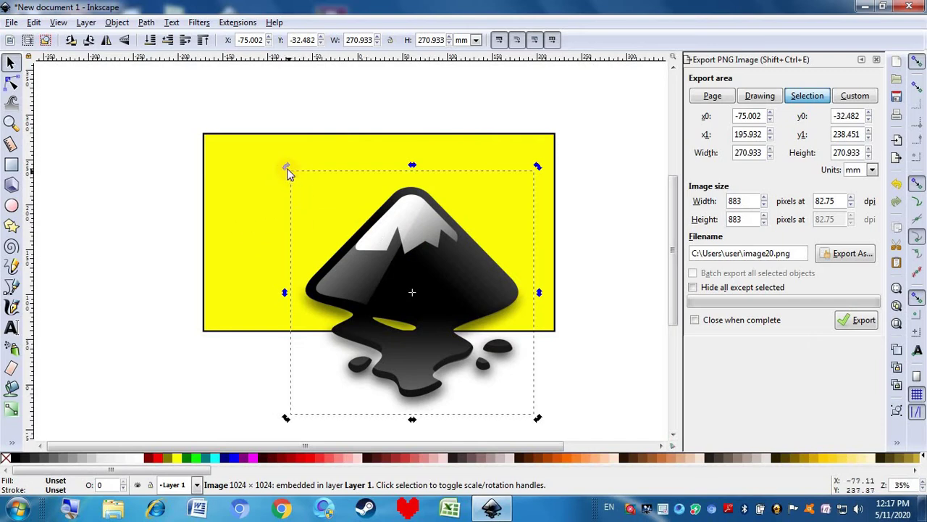
left_click_drag(288, 171, 375, 205)
left_click_drag(250, 129, 311, 191)
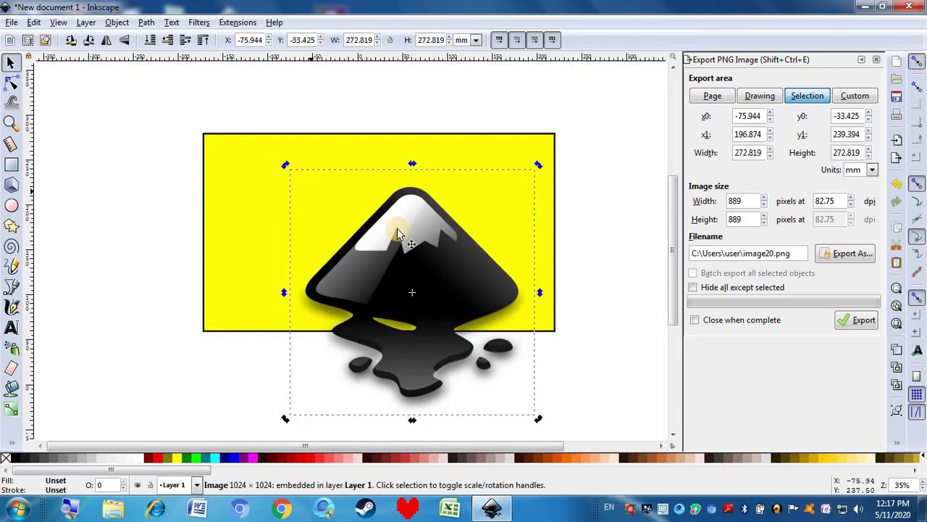
left_click(143, 182)
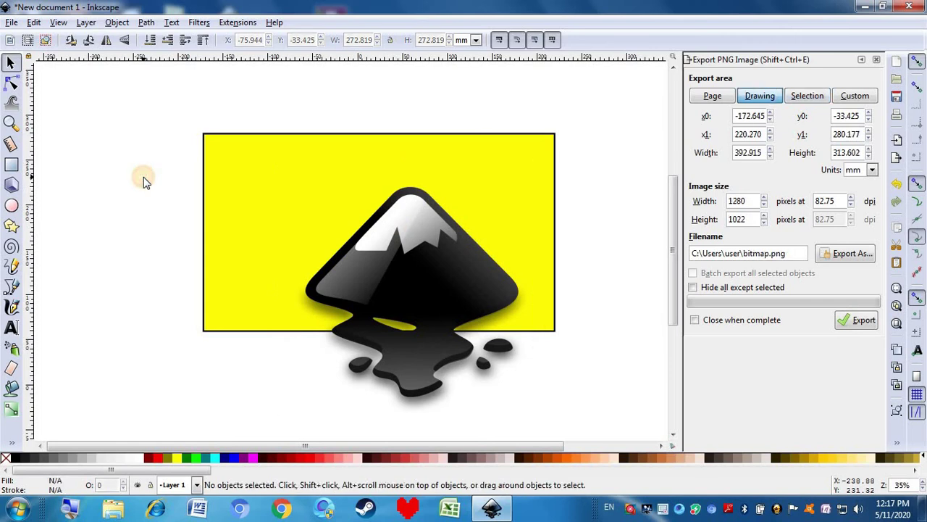
- Shrink the logo to about 222 × 194 mm, keeping it over the lower edge of the yellow rectangle
left_click(403, 255)
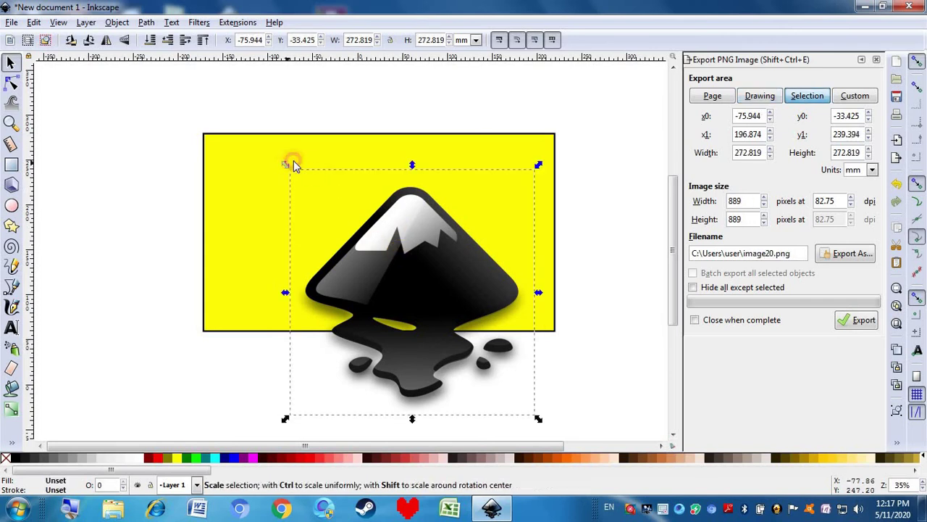
left_click_drag(293, 162, 343, 224)
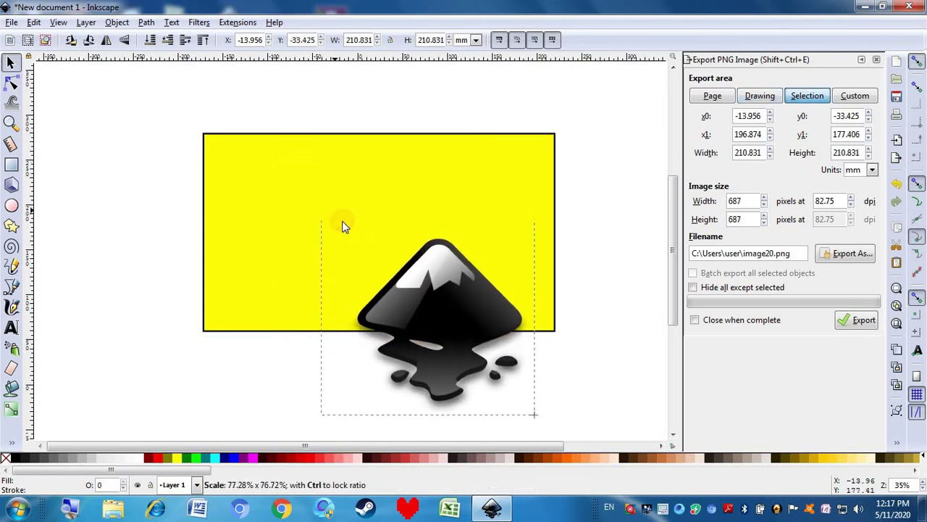
left_click(436, 271)
mouse_move(342, 224)
left_mouse_down()
mouse_move(307, 240)
mouse_move(348, 268)
mouse_move(339, 263)
mouse_move(374, 219)
mouse_move(332, 216)
left_mouse_up()
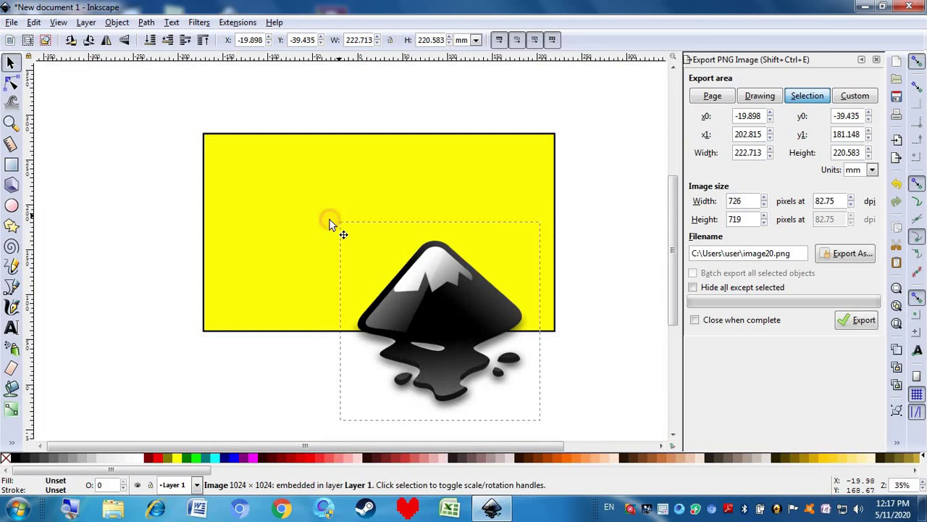
left_click(405, 89)
left_click(401, 332)
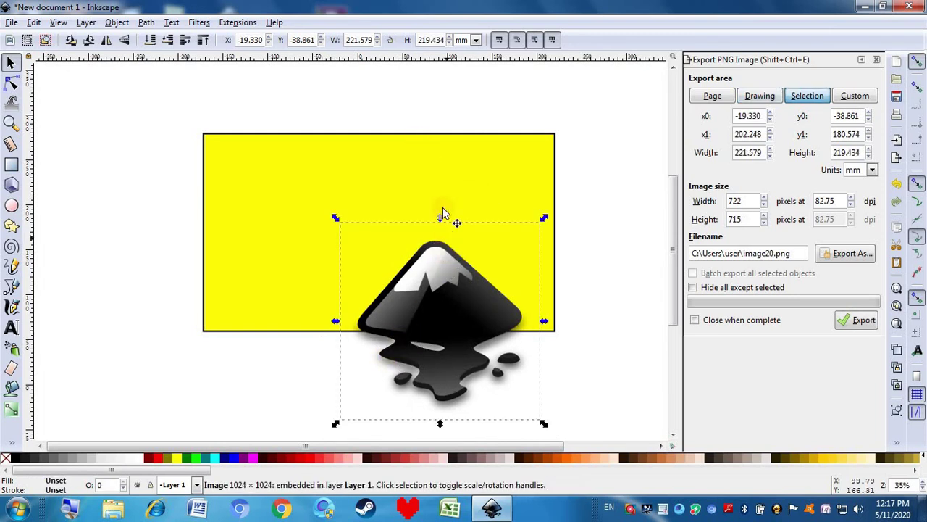
left_click_drag(441, 219, 440, 240)
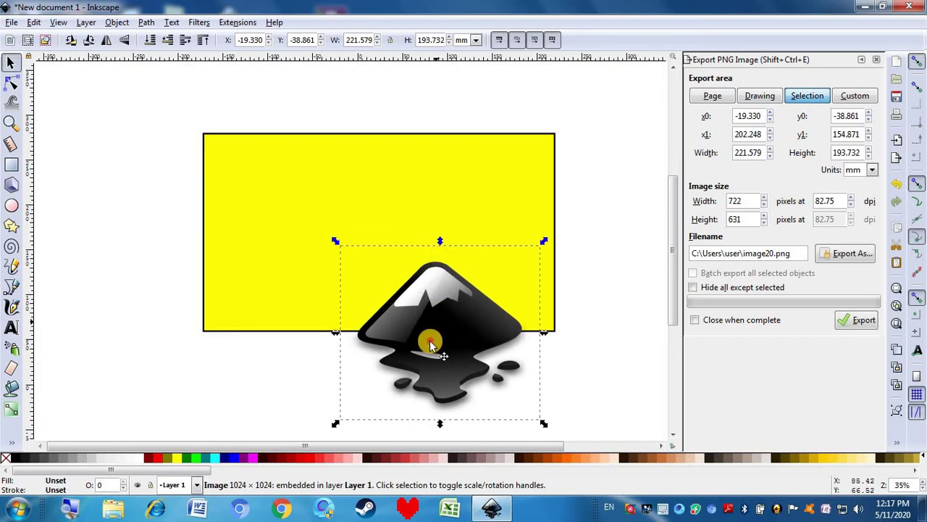
- Move the logo up onto the yellow rectangle and reduce it to about 120 × 128 mm in the rectangle's right half
left_click_drag(430, 344, 415, 227)
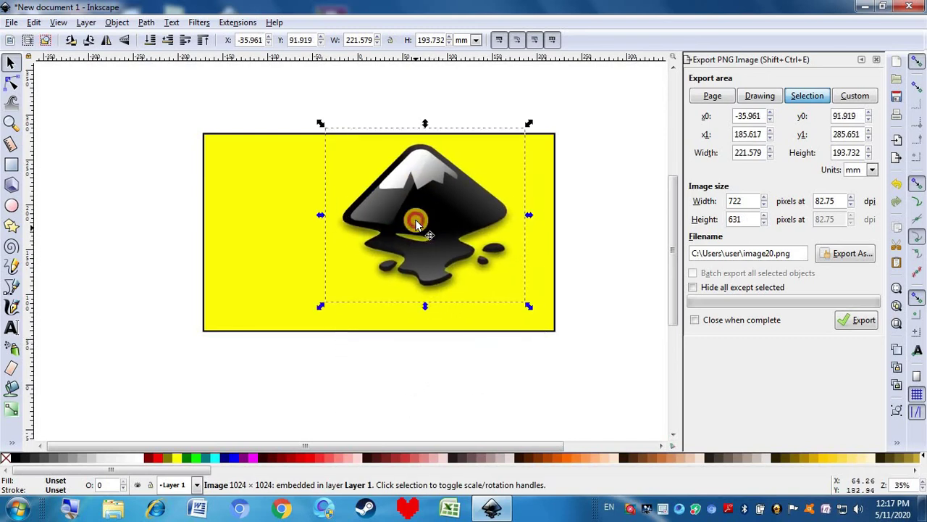
left_click(532, 123)
left_click_drag(532, 129, 491, 152)
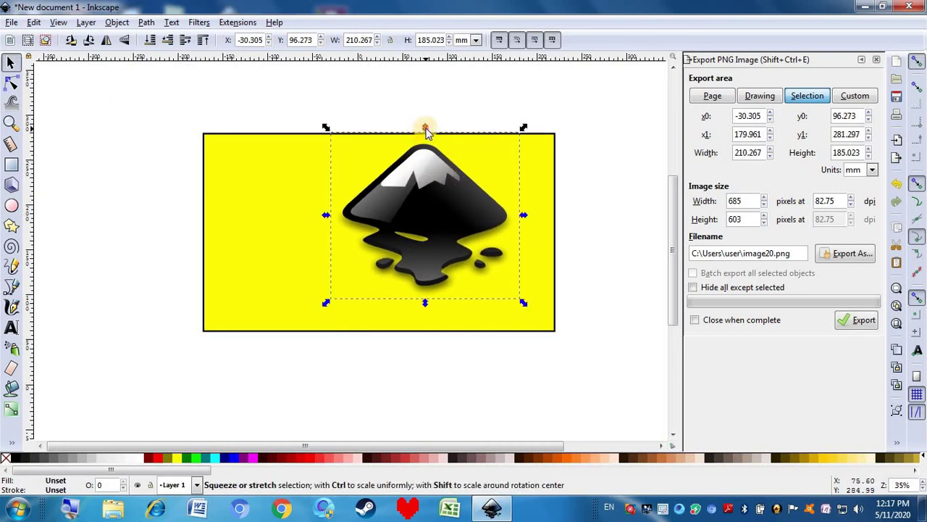
left_click_drag(426, 131, 426, 181)
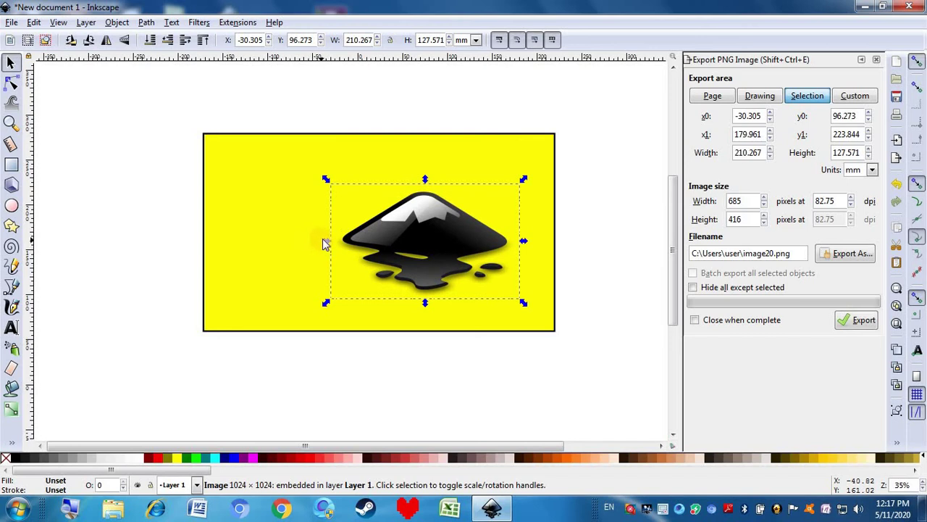
left_click_drag(321, 242, 407, 242)
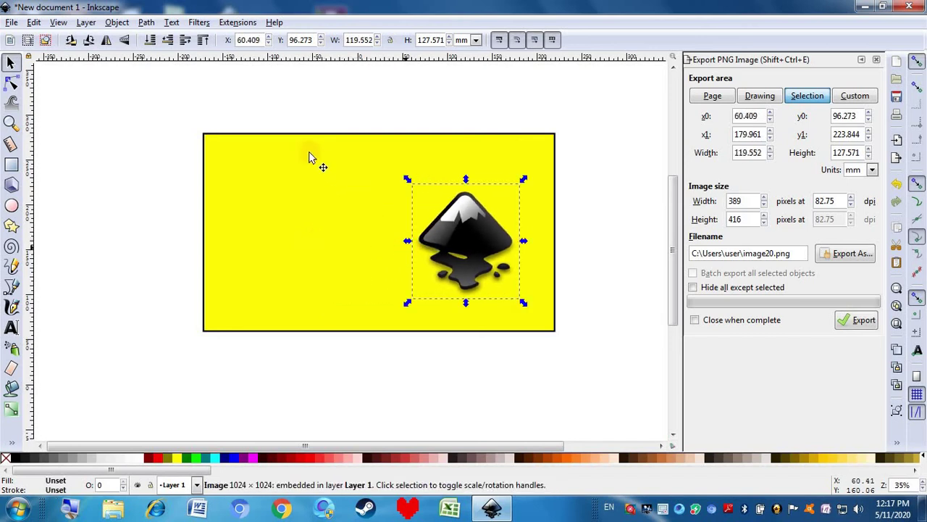
left_click(317, 105)
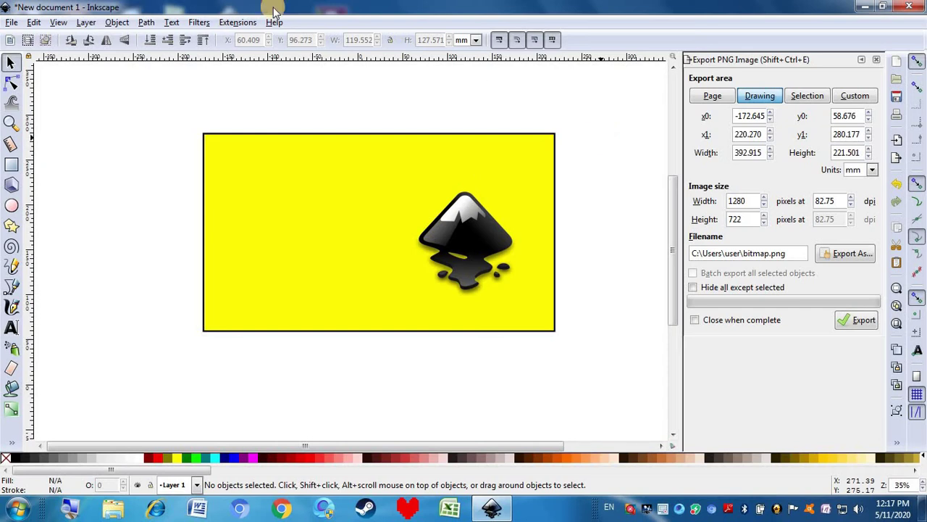
- Shrink the logo to about 74 × 68 mm and place it at the centre near the yellow rectangle's upper edge
left_click(13, 122)
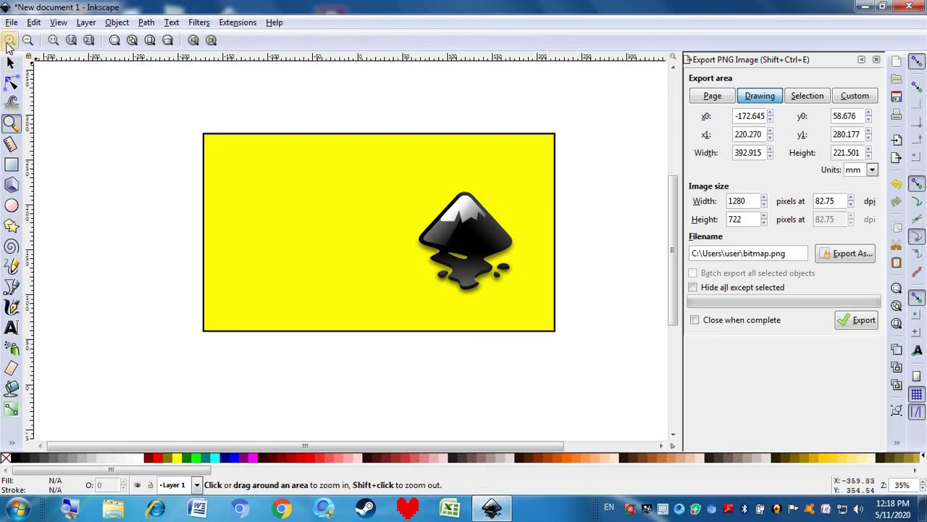
left_click(8, 45)
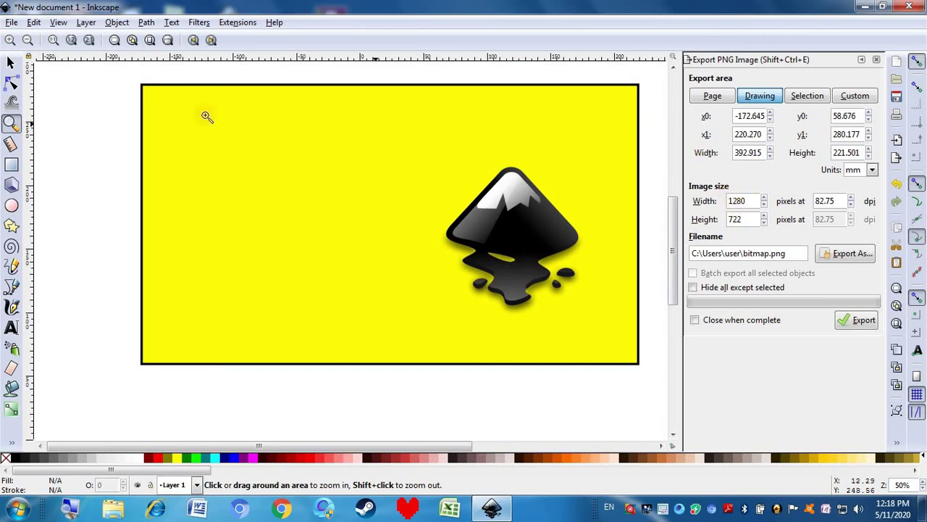
left_click(10, 41)
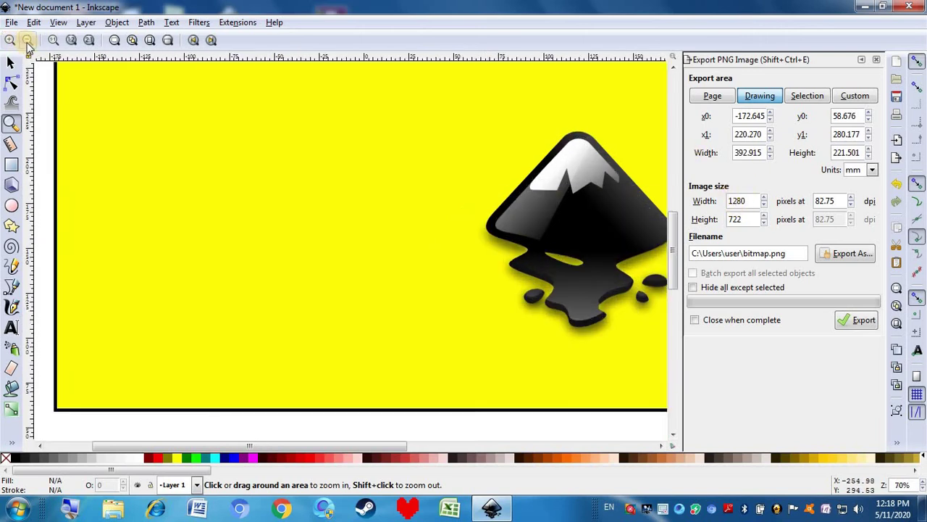
left_click(28, 42)
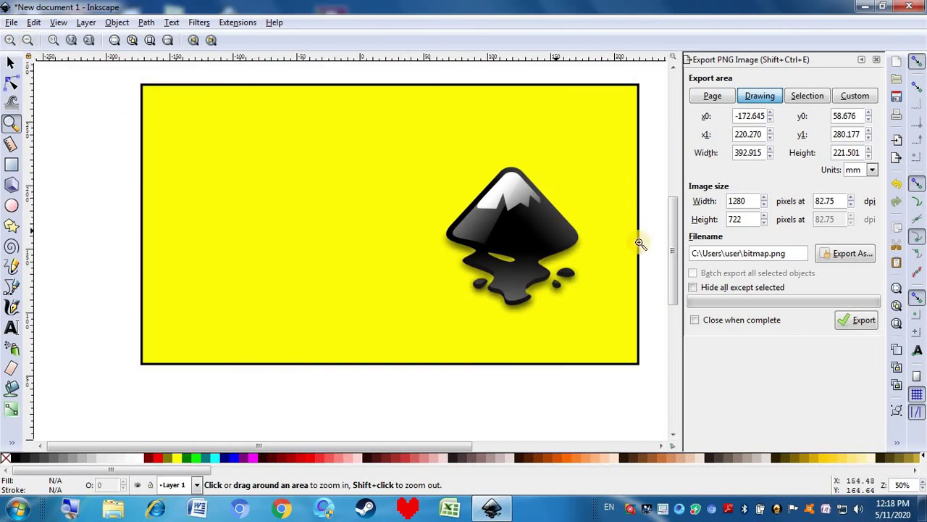
mouse_move(673, 251)
left_mouse_down()
mouse_move(673, 235)
mouse_move(672, 244)
left_mouse_up()
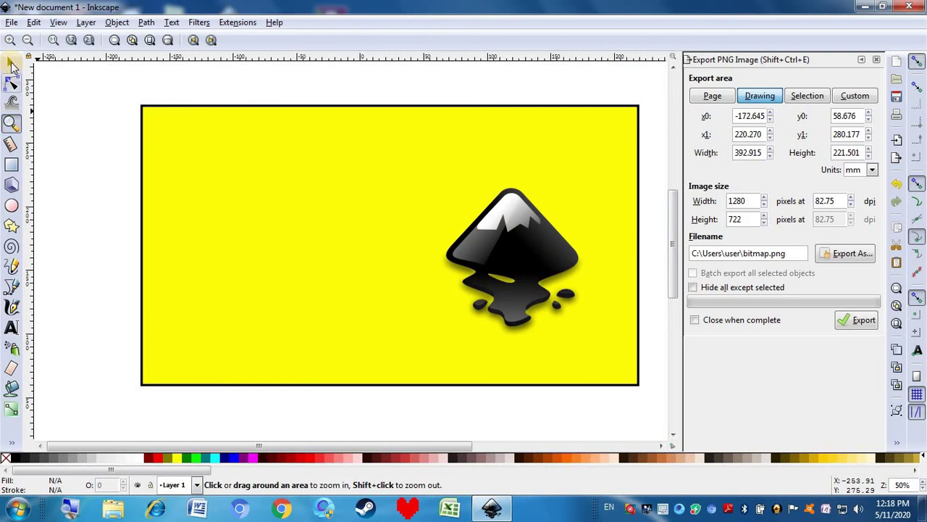
left_click(11, 63)
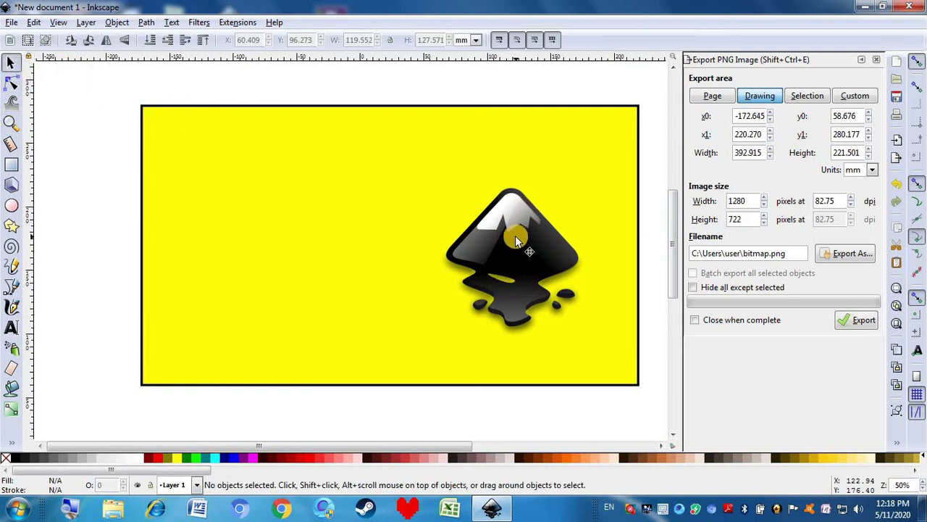
left_click_drag(515, 235, 380, 170)
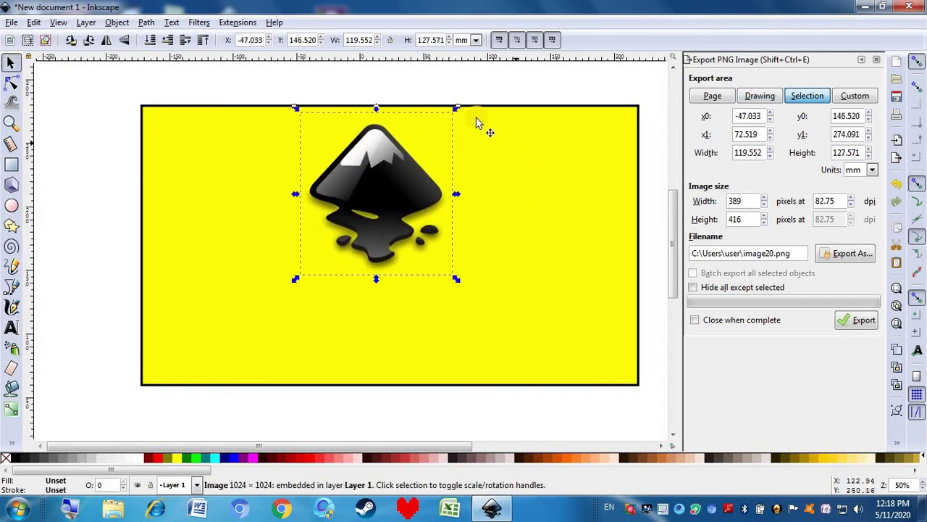
left_click_drag(457, 109, 400, 184)
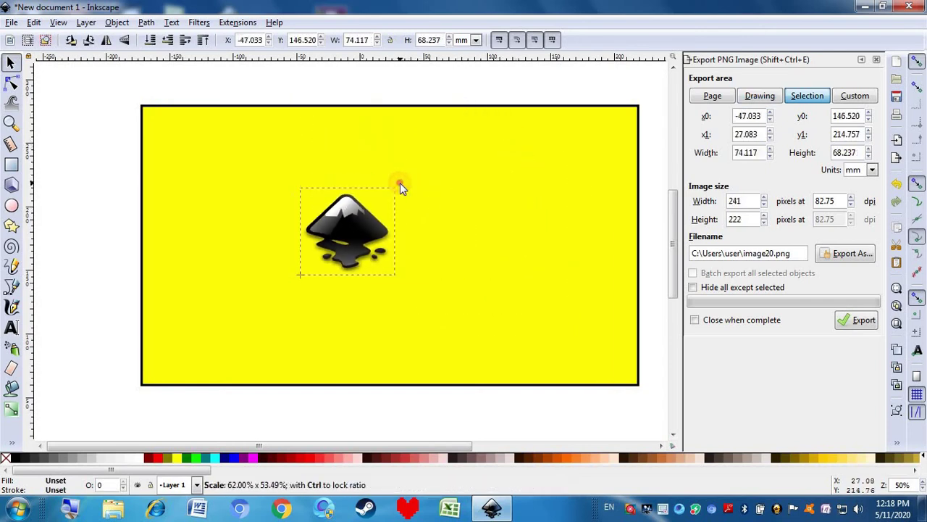
left_click(356, 210)
left_click_drag(356, 209, 383, 182)
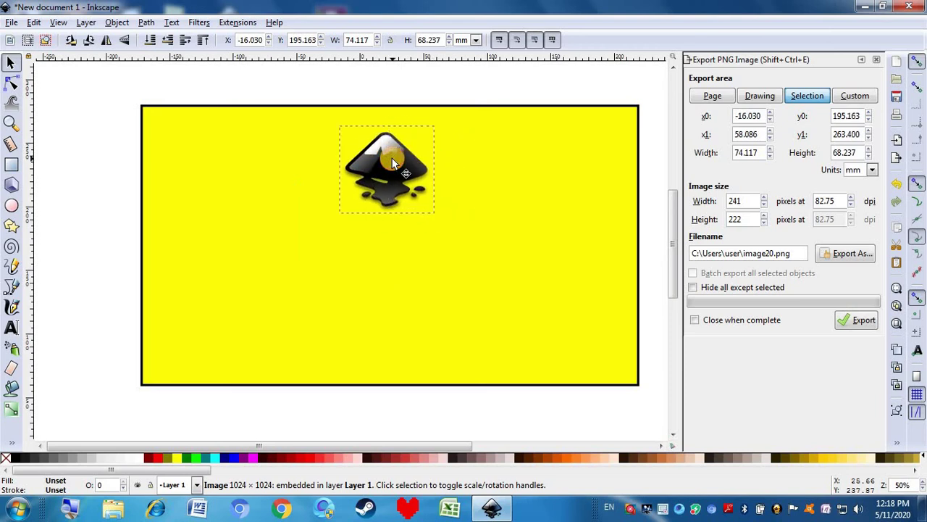
left_click(453, 78)
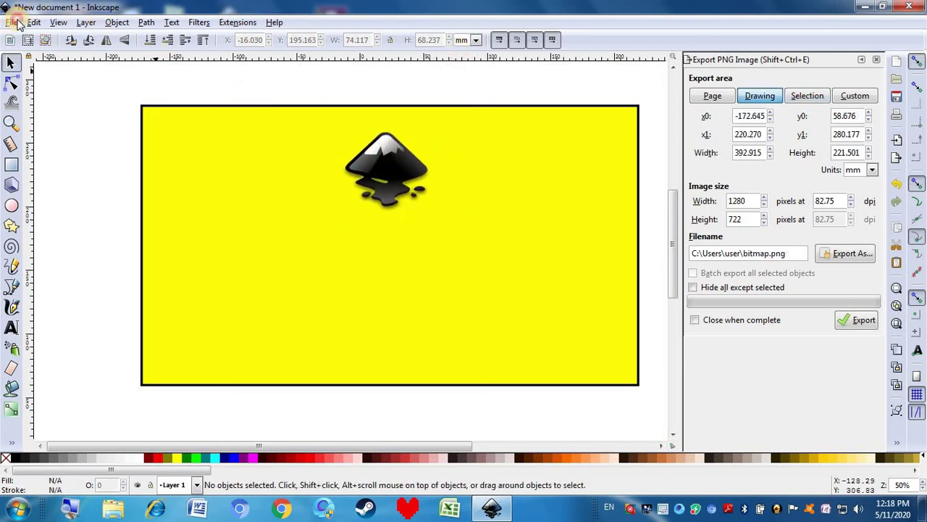
- Import the "youtube icon" image file into the document
left_click(16, 22)
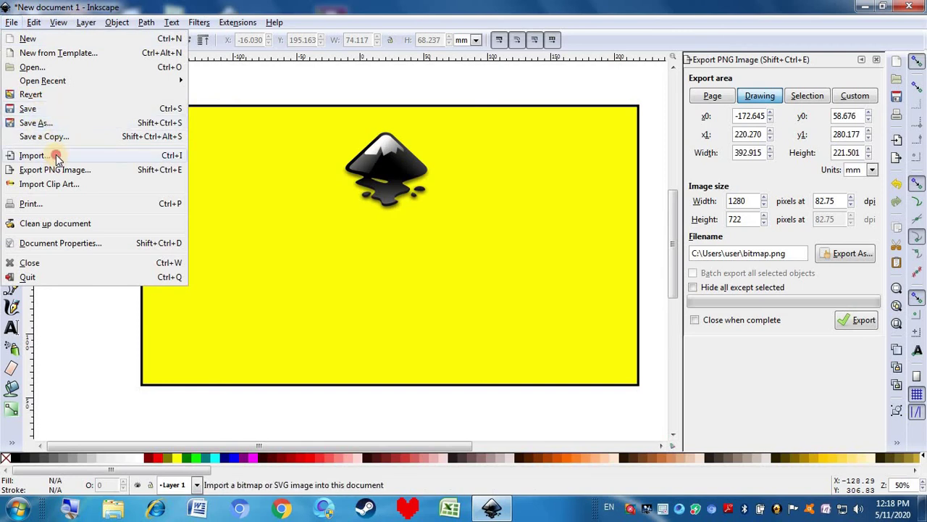
left_click(32, 155)
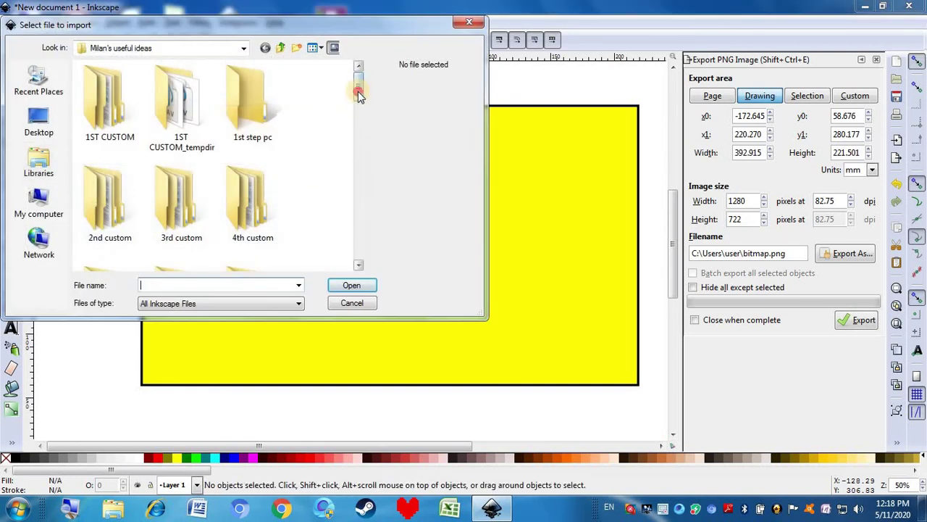
left_click_drag(360, 95, 288, 250)
left_click(131, 251)
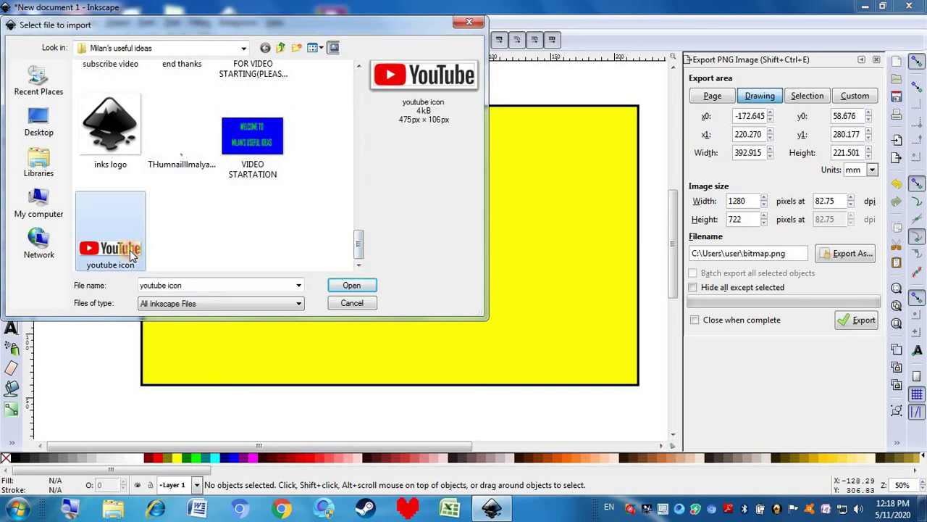
left_click(355, 285)
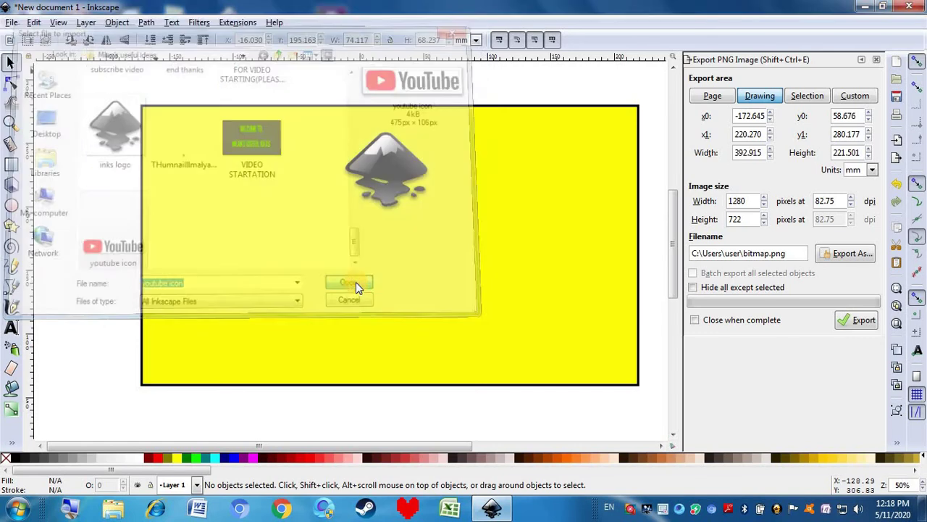
- Move the YouTube image directly below the Inkscape logo and narrow it to about 118 mm wide
left_click(545, 345)
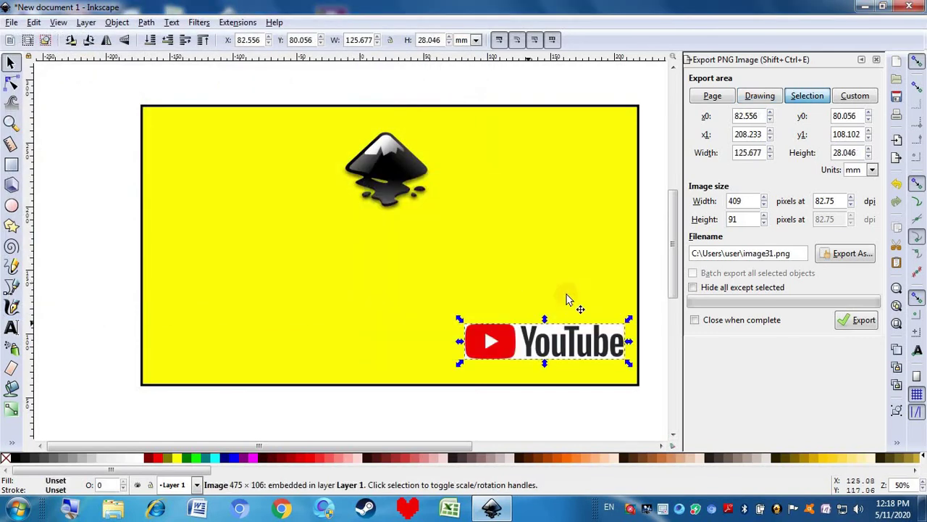
left_click_drag(574, 313, 411, 229)
left_click_drag(484, 248, 469, 249)
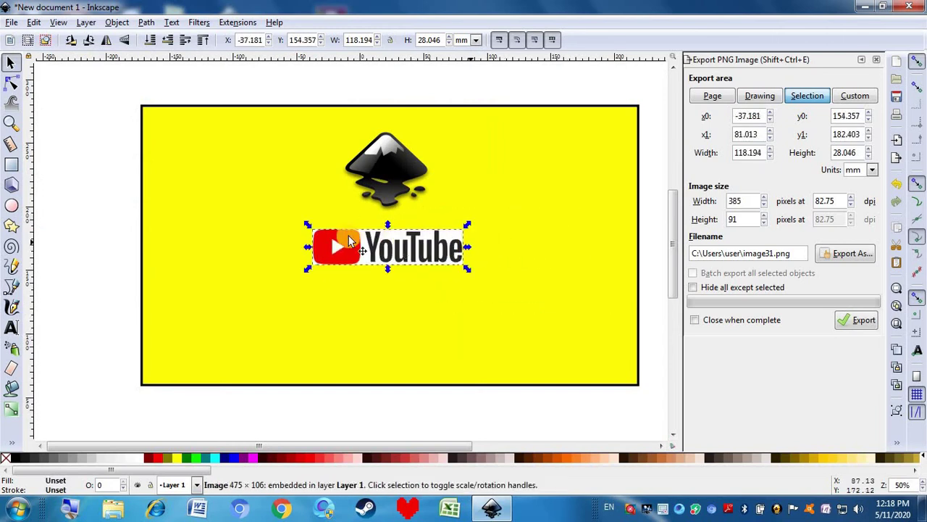
- Shift the yellow rectangle slightly right and up, to about X -164.6 mm and Y 63.5 mm
left_click(296, 248)
left_click_drag(331, 247, 313, 246)
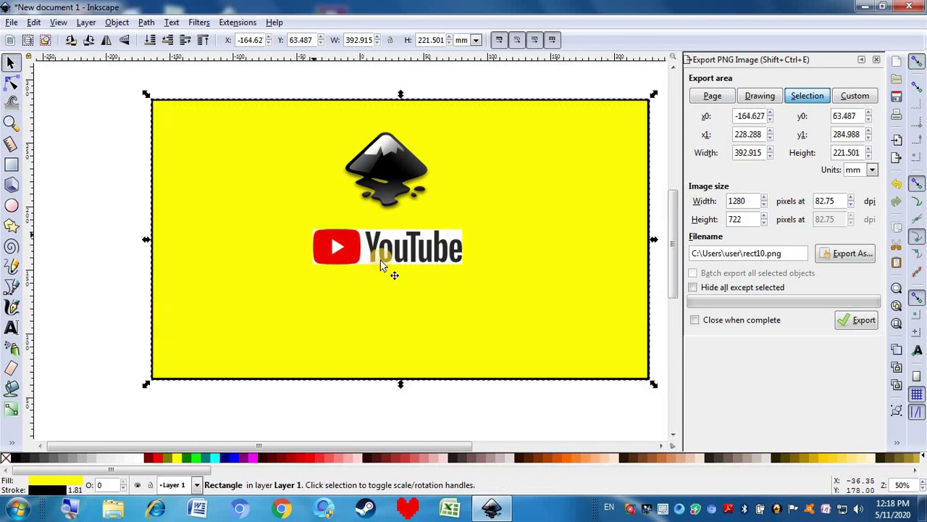
- Enlarge the YouTube image to about 189 × 42 mm below the Inkscape logo, then deselect it
left_click(391, 260)
left_click_drag(468, 247, 484, 244)
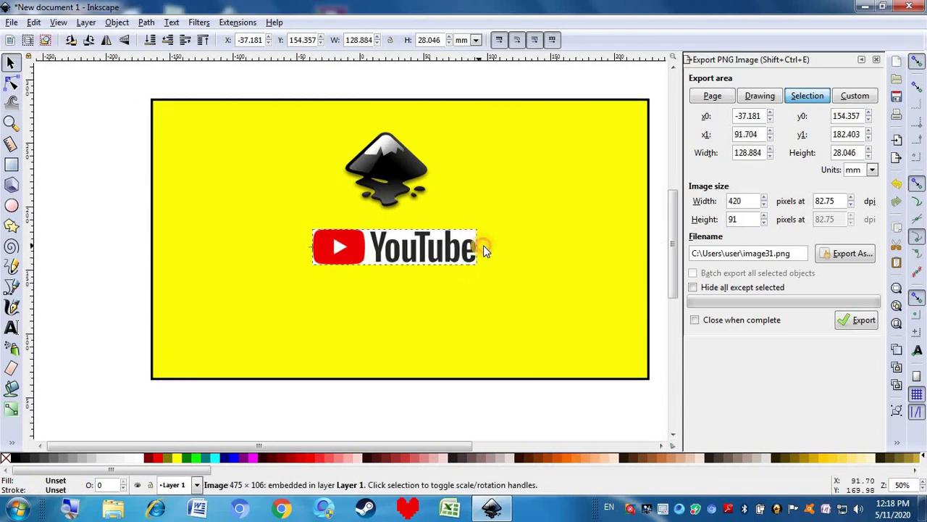
left_click_drag(396, 224, 396, 214)
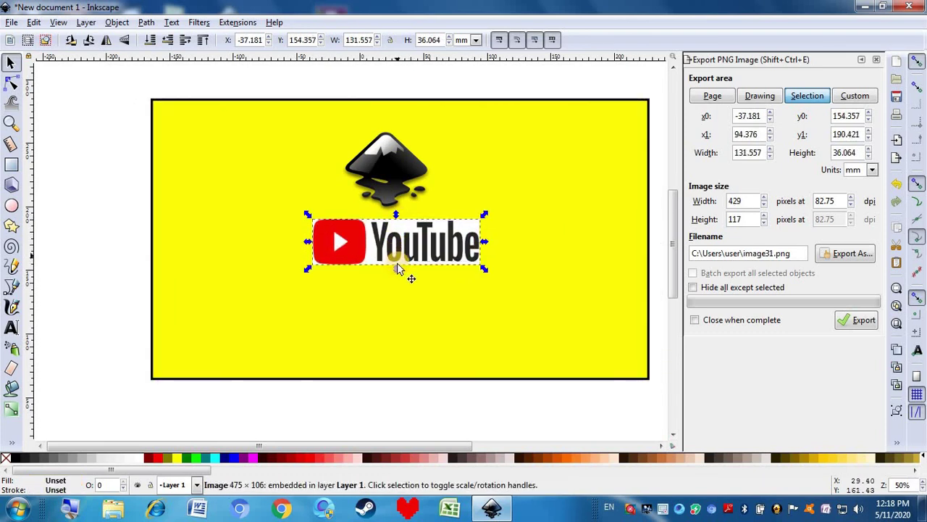
left_click_drag(395, 271, 394, 278)
left_click_drag(309, 249, 269, 242)
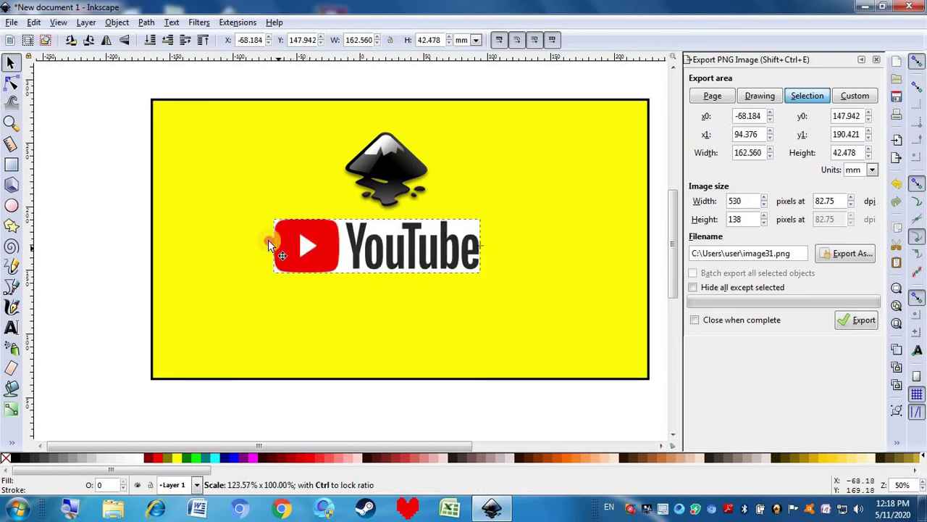
left_click_drag(487, 250, 519, 245)
left_click(506, 79)
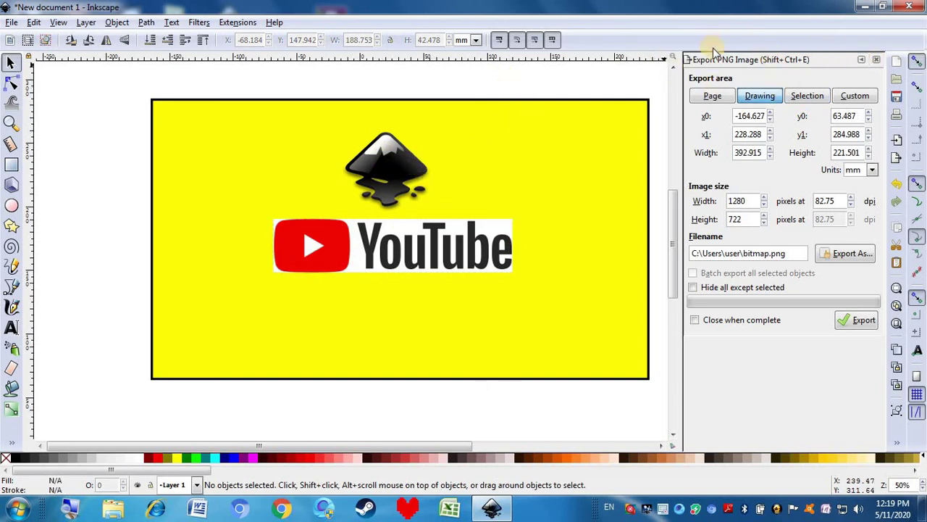
- Reopen the PNG export settings and choose the "useful ideas" folder on Local Disk (D:) as the export destination
left_click(876, 61)
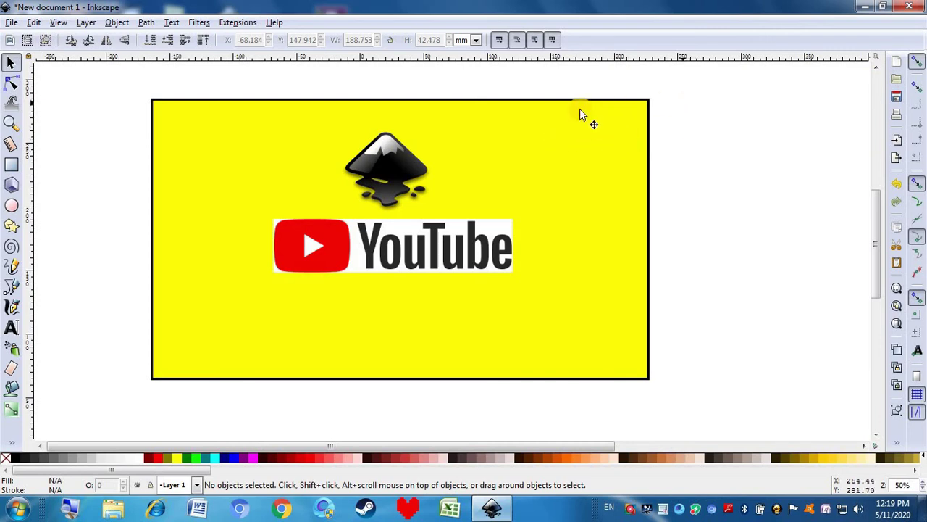
left_click(11, 24)
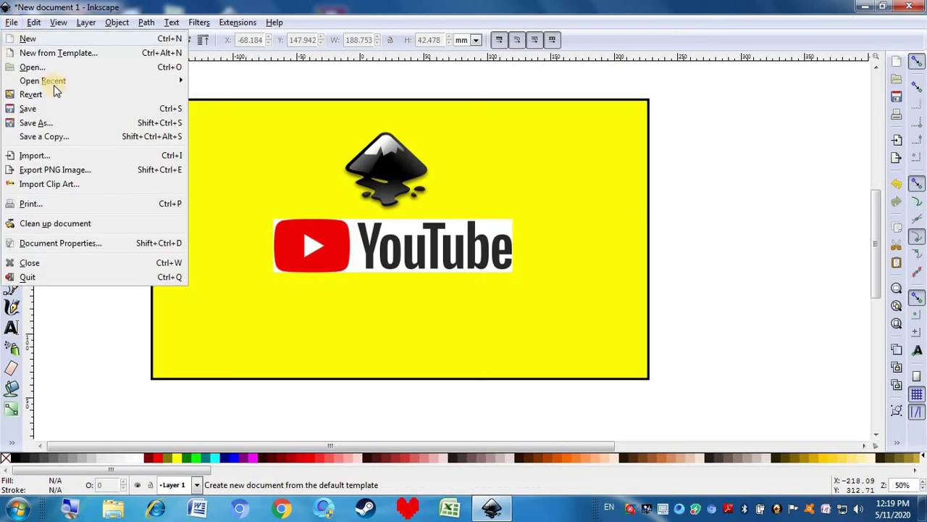
left_click(67, 168)
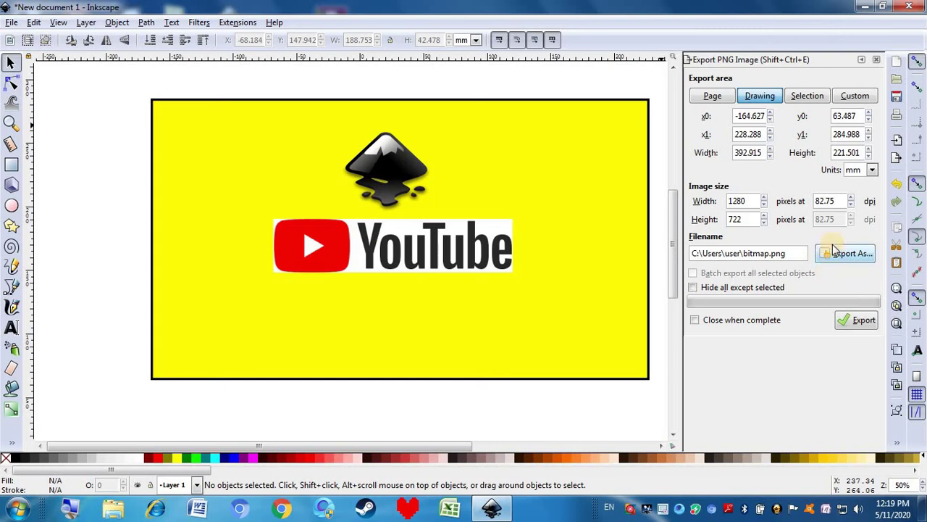
left_click(833, 254)
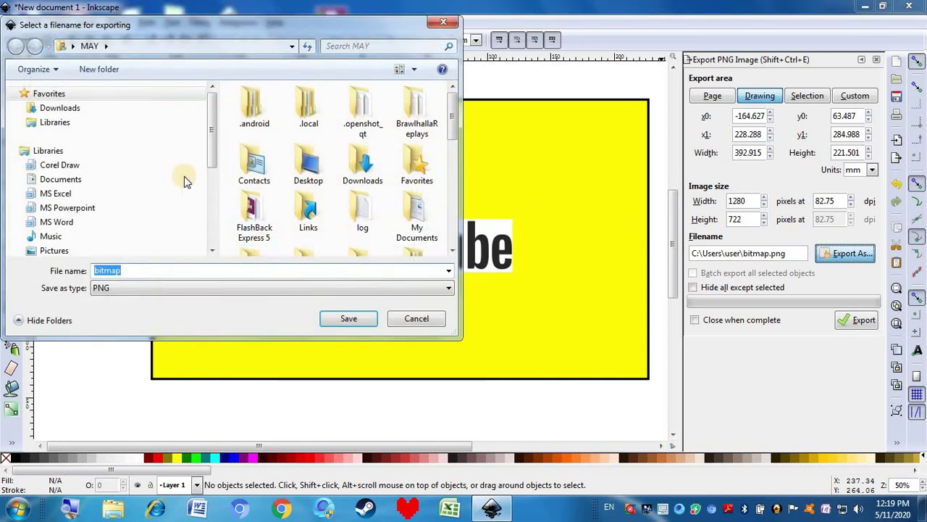
scroll(208, 215, "down", 3)
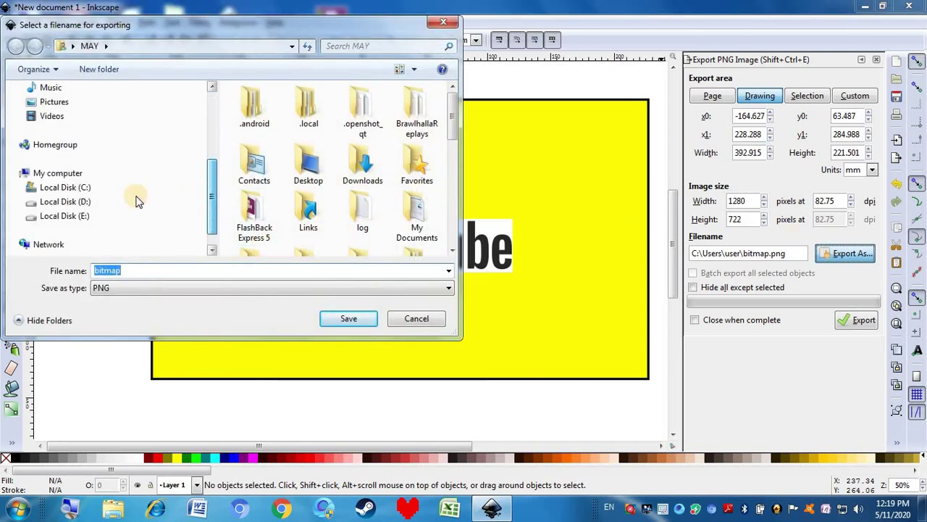
left_click(116, 202)
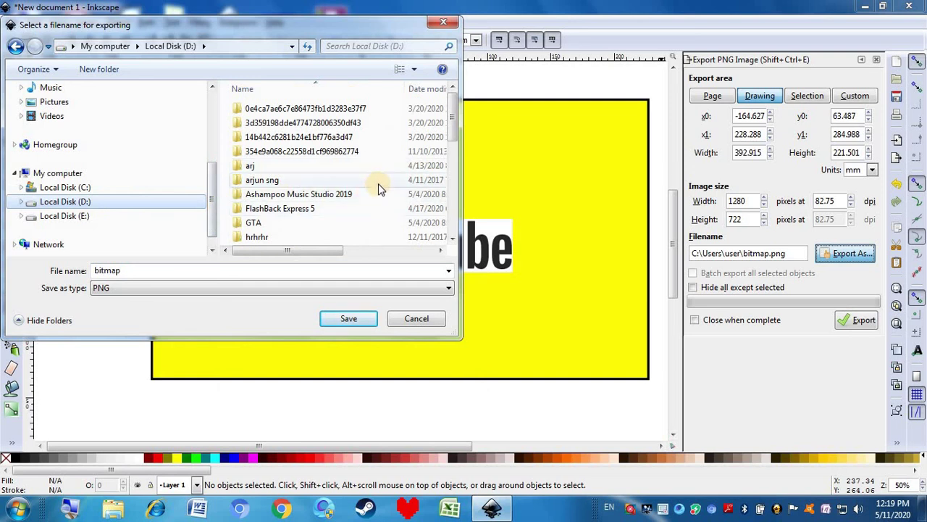
scroll(447, 154, "down", 1)
scroll(406, 174, "down", 2)
double_click(363, 201)
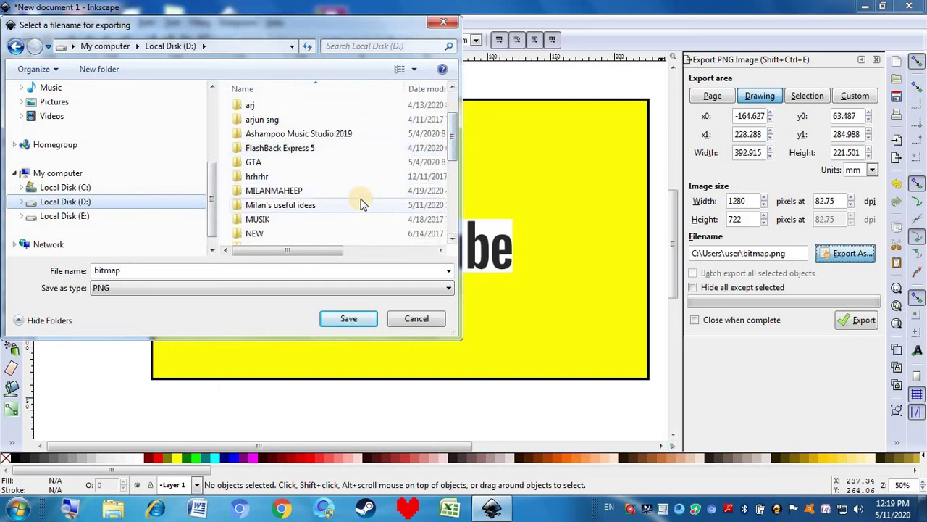
- Name the PNG file "practical thumbnail" and export the whole drawing
double_click(228, 269)
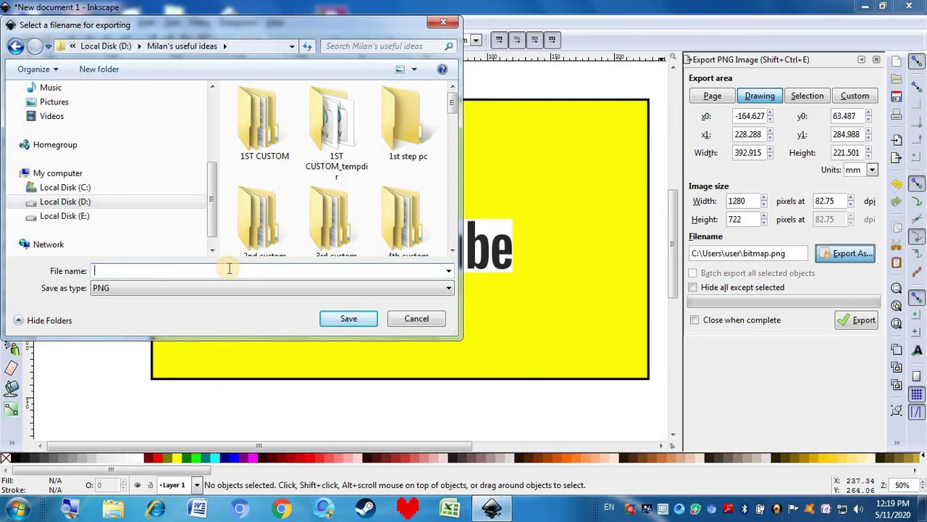
type("pr")
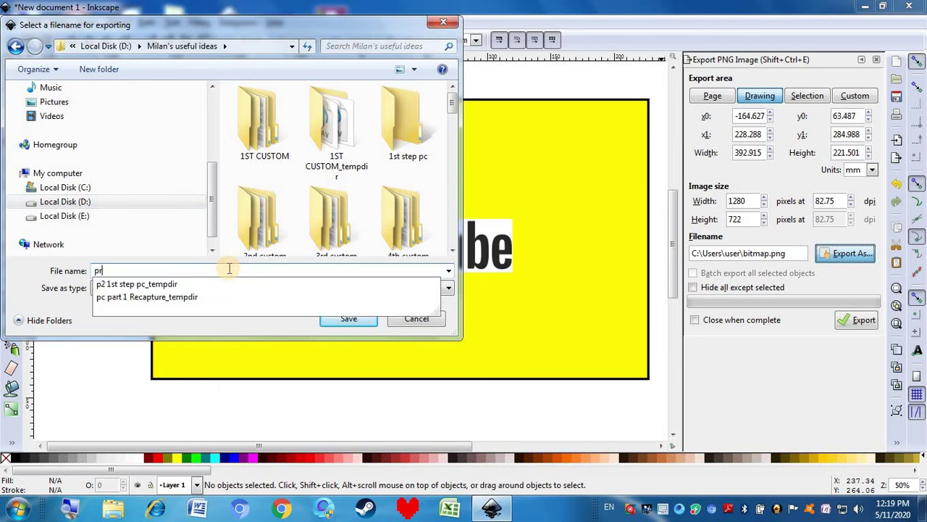
left_click(229, 269)
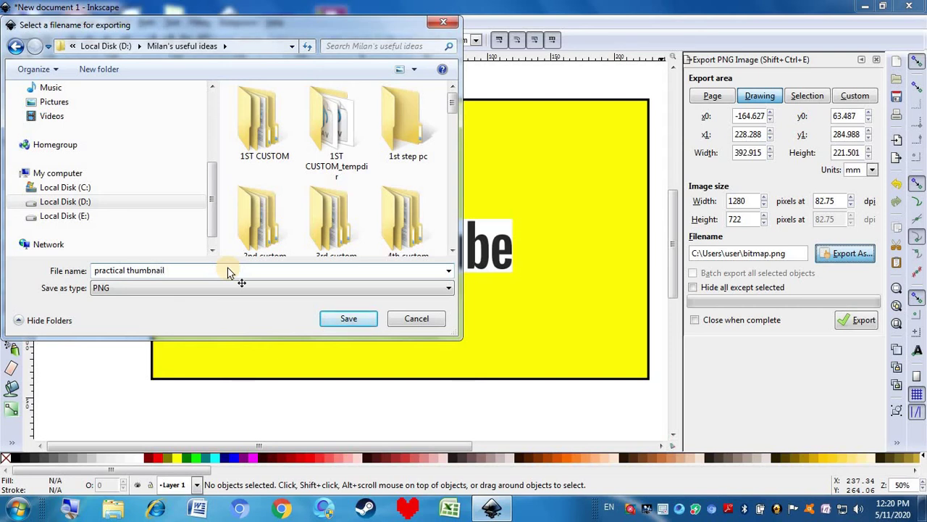
key("Return")
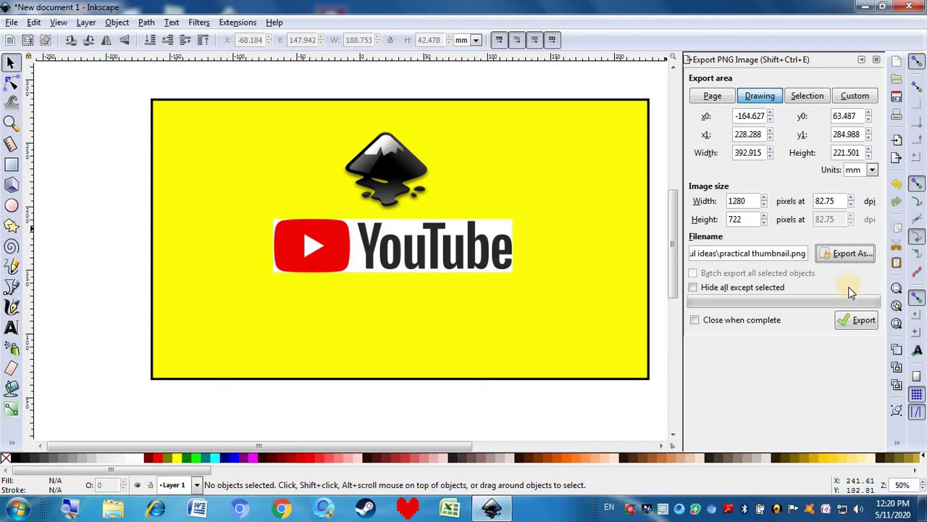
left_click(861, 328)
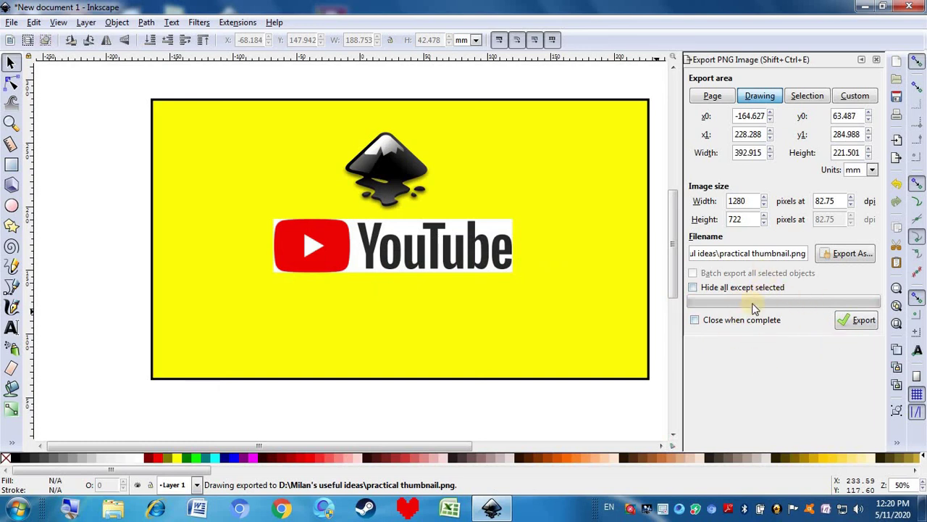
- Try to export the drawing again under the same file name, and cancel replacing the existing file
left_click(843, 321)
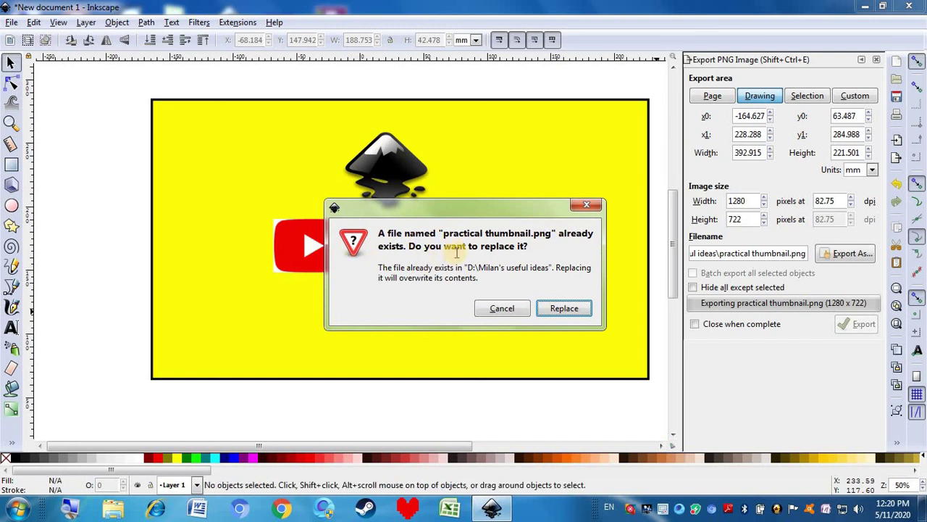
left_click(502, 308)
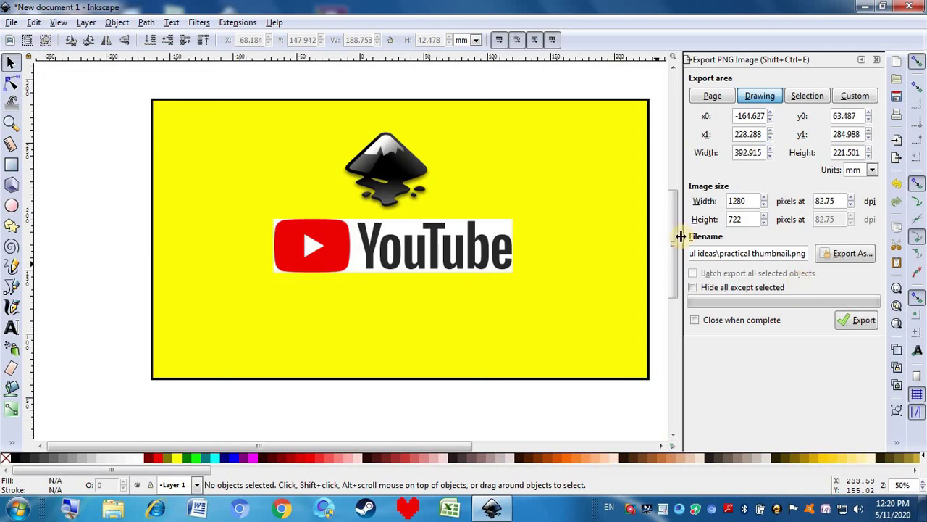
left_click(379, 156)
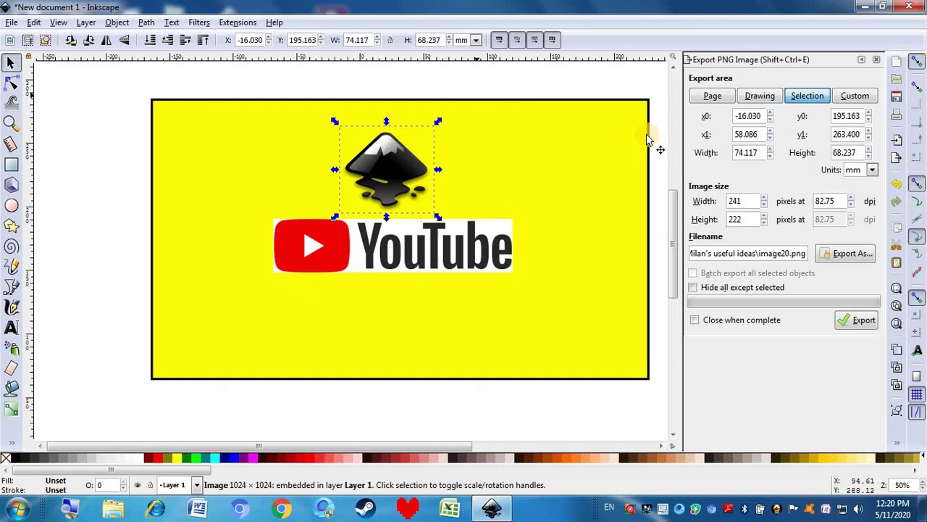
left_click(520, 77)
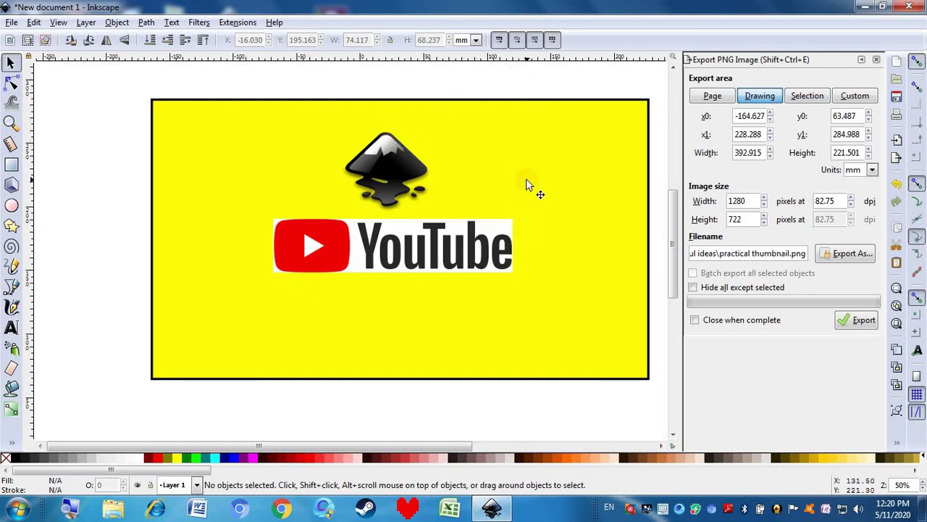